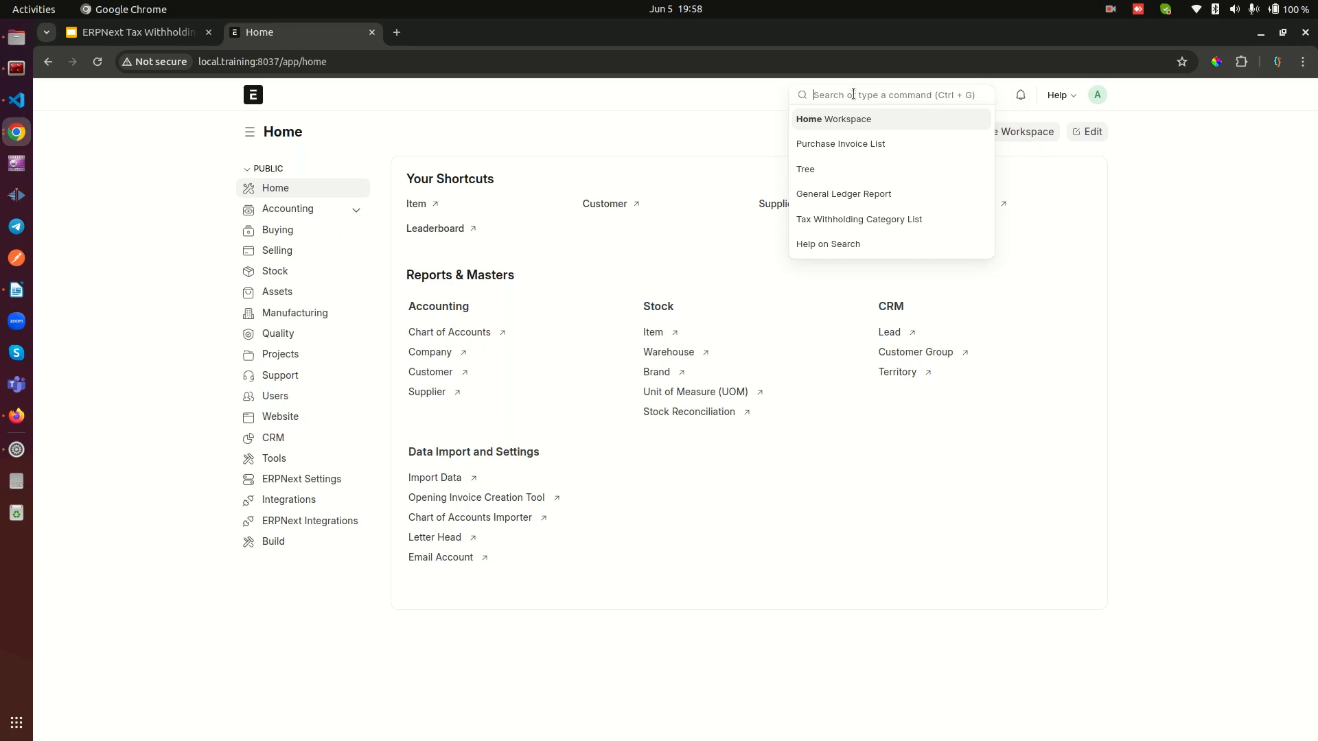
# Step: Open the Chart of Accounts and expand the current liabilities down to TDS - Account - UL under Duties and Taxes
pyautogui.write('chart')
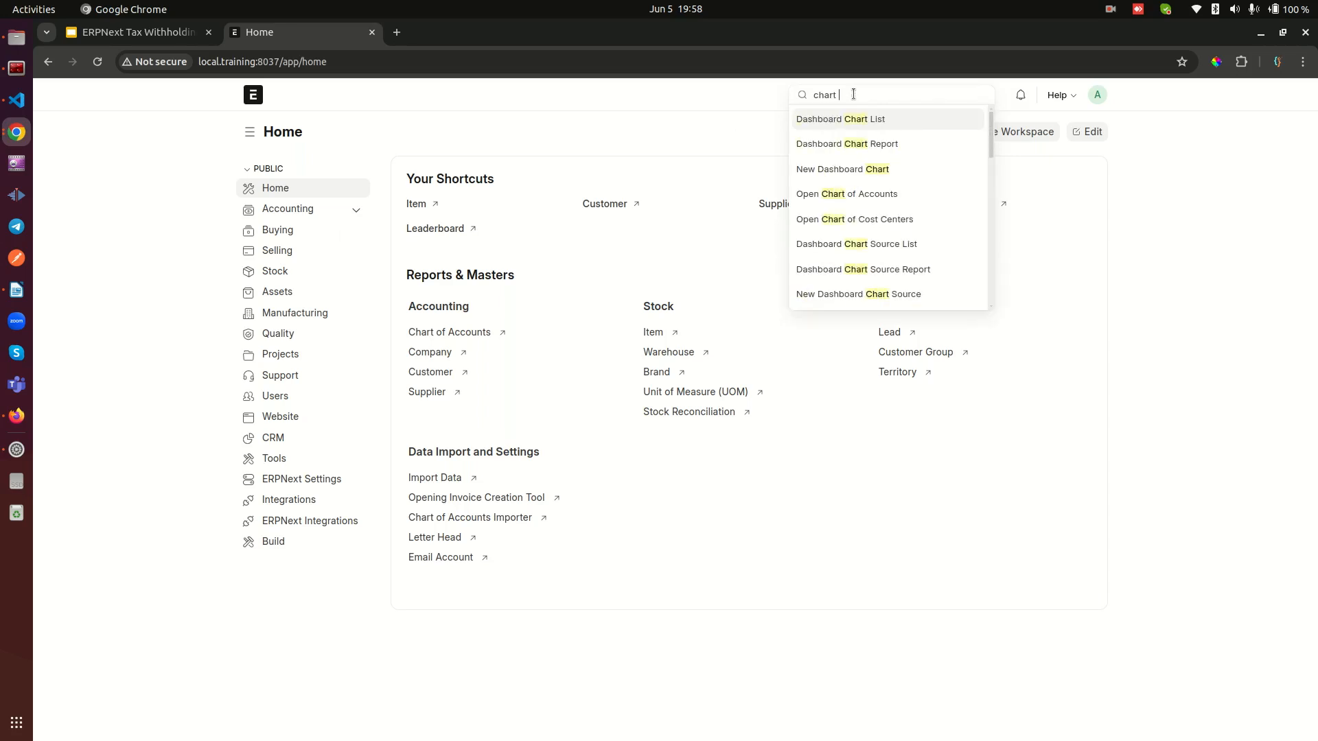
pyautogui.write(' of')
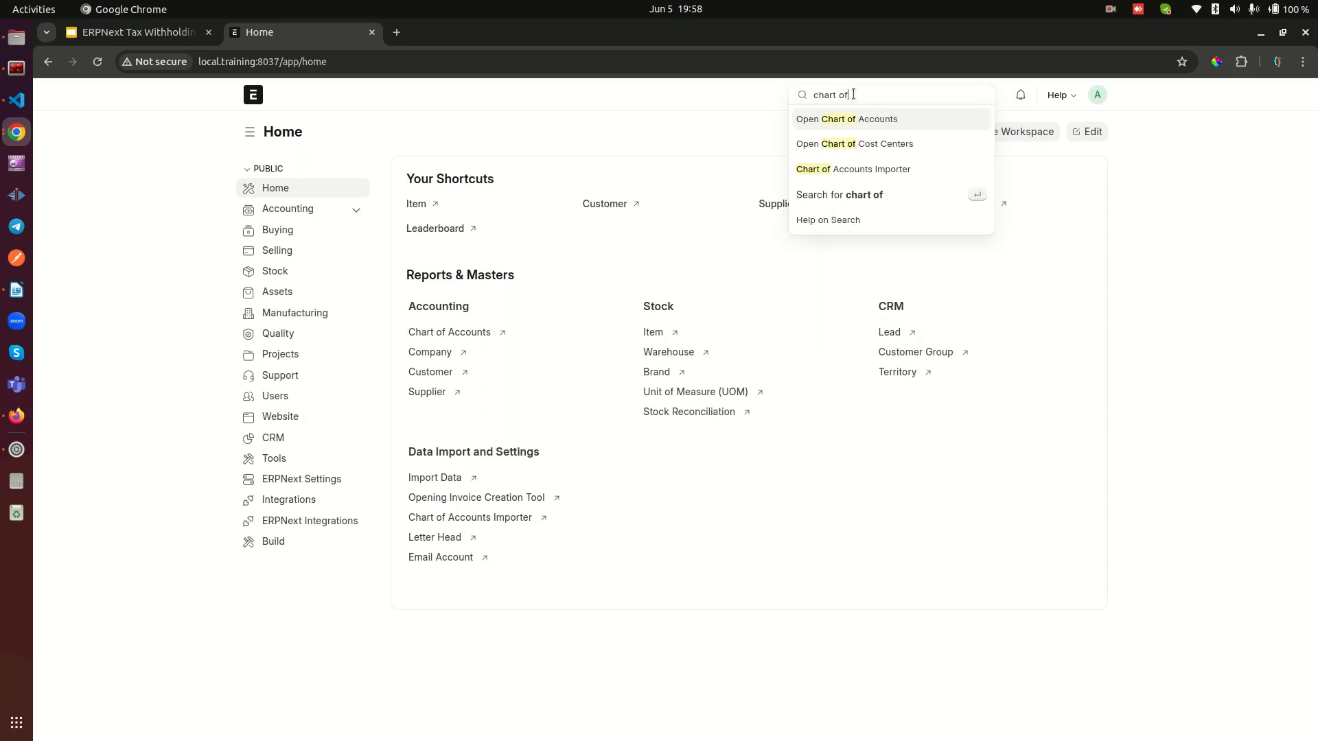
pyautogui.click(863, 121)
pyautogui.click(349, 255)
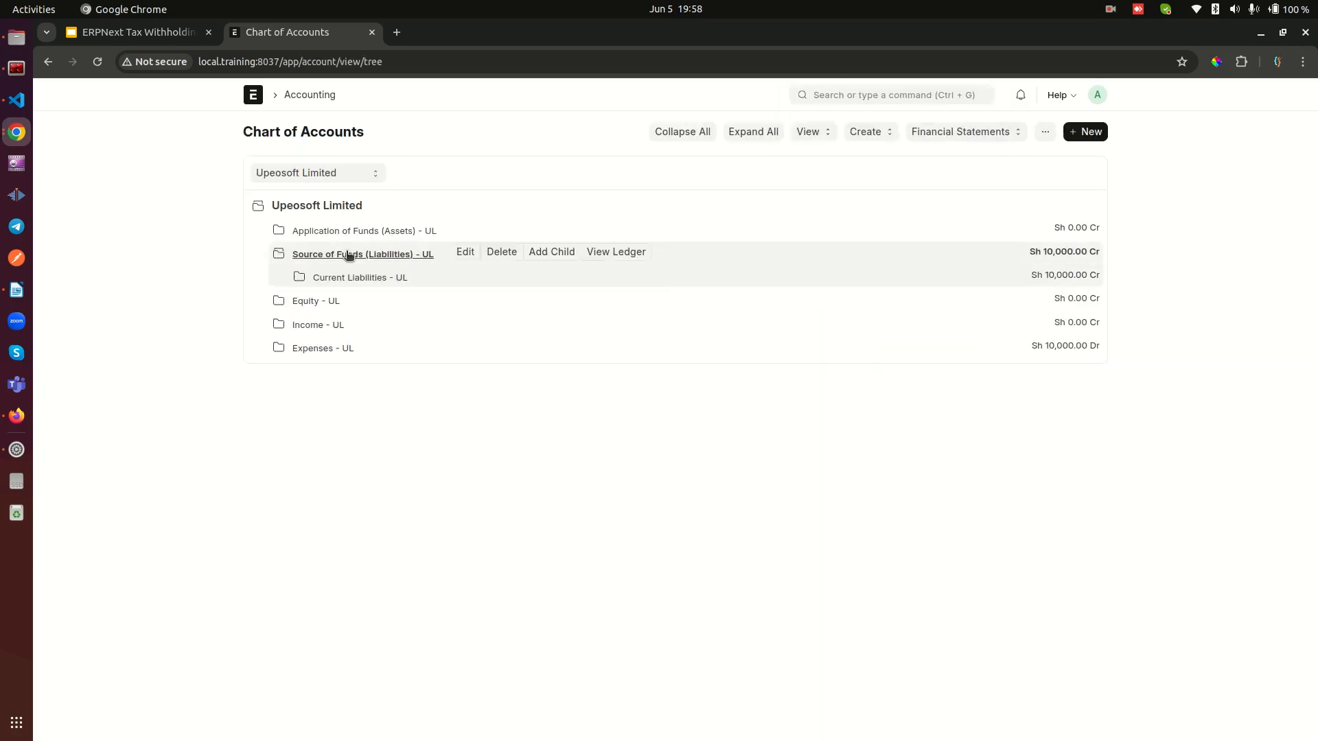
pyautogui.click(350, 278)
pyautogui.click(363, 326)
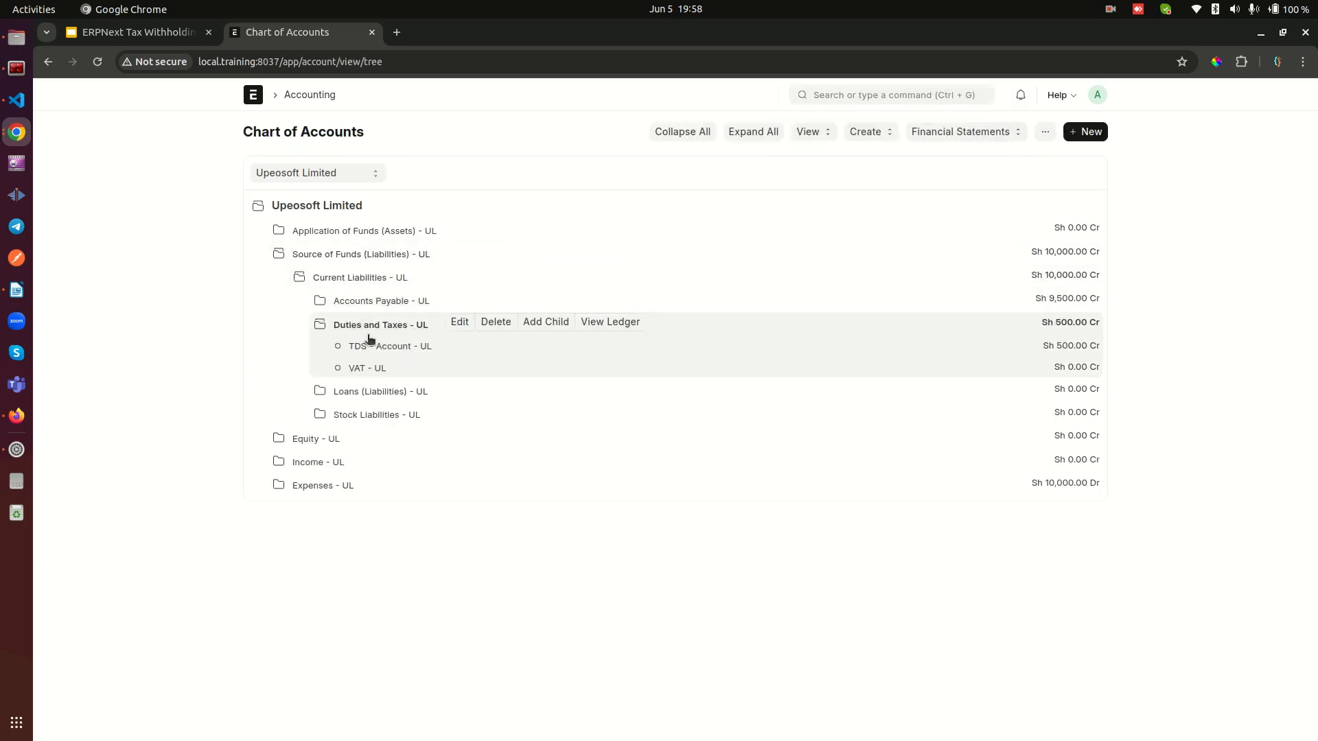
pyautogui.click(369, 347)
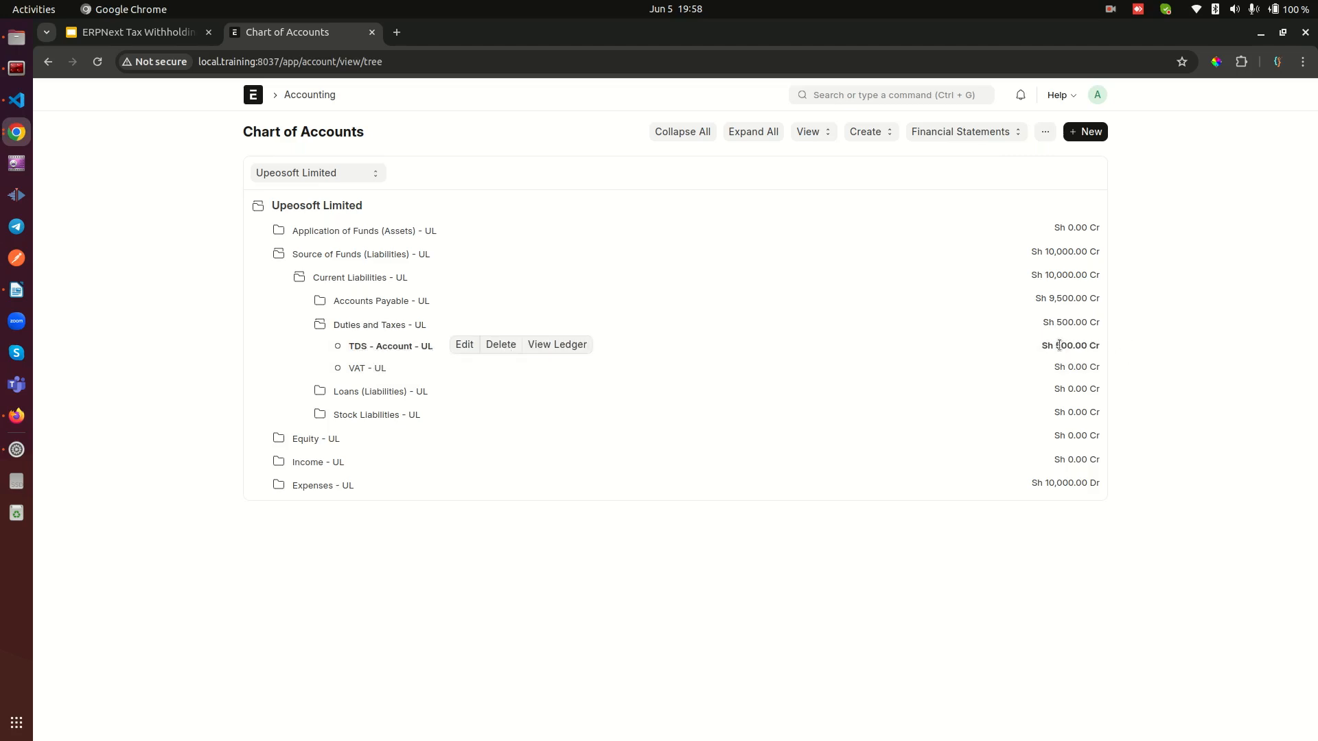
# Step: Check the balance of TDS - Account - UL and view its general ledger
pyautogui.moveTo(1055, 345); pyautogui.dragTo(1092, 347)
pyautogui.click(1114, 344)
pyautogui.rightClick(250, 102)
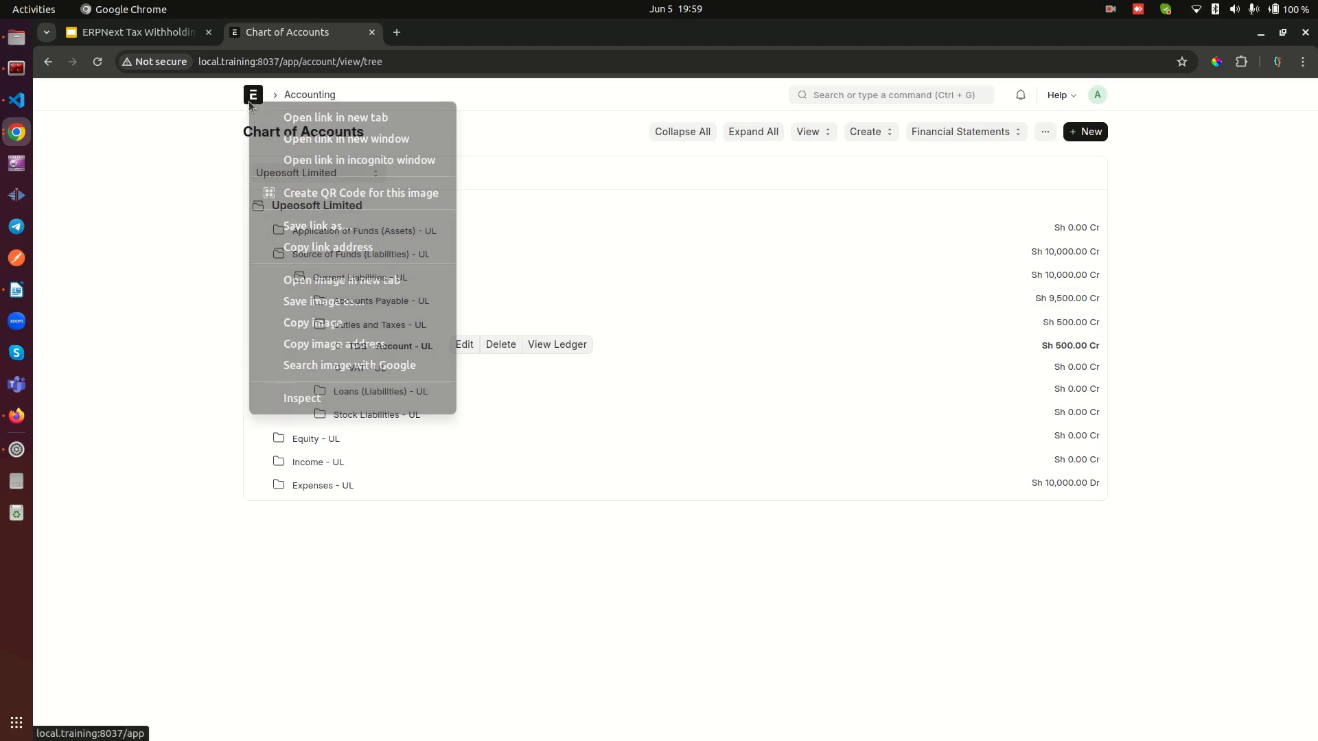
pyautogui.click(479, 319)
pyautogui.moveTo(558, 331); pyautogui.dragTo(554, 341)
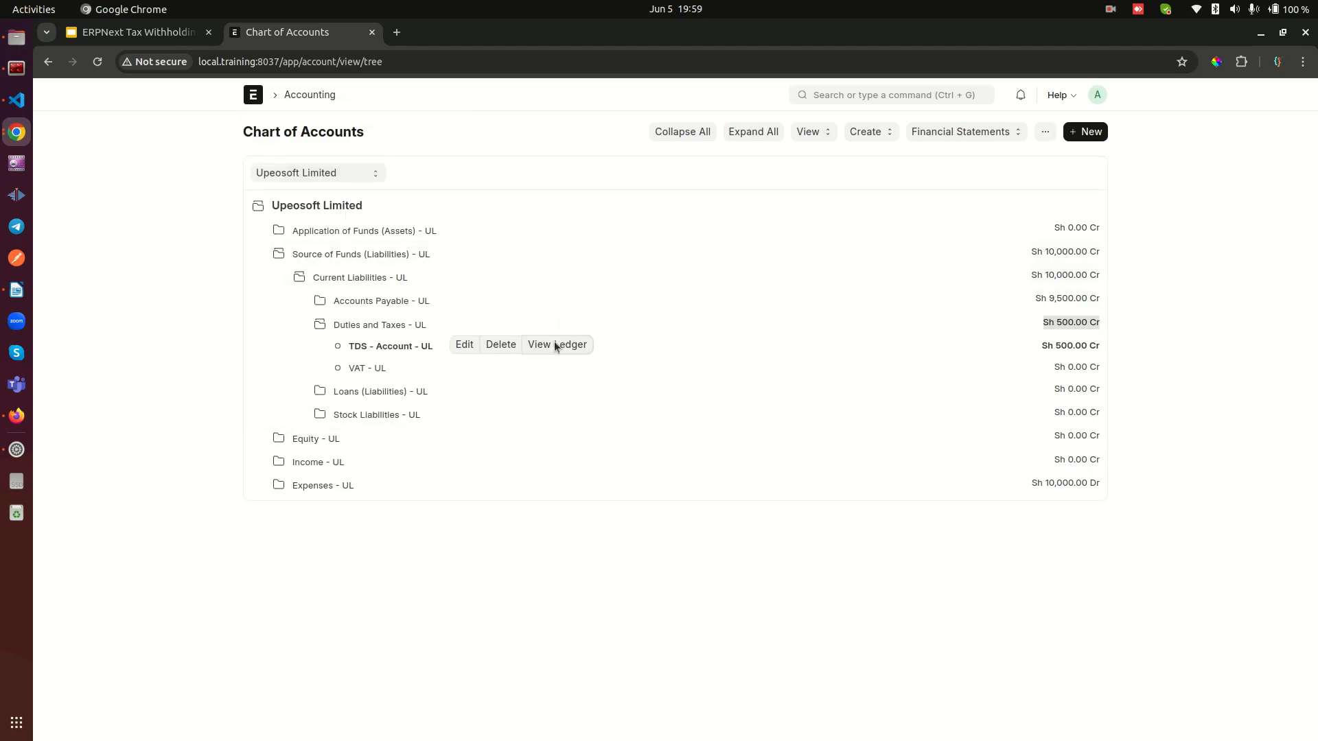
pyautogui.click(554, 343)
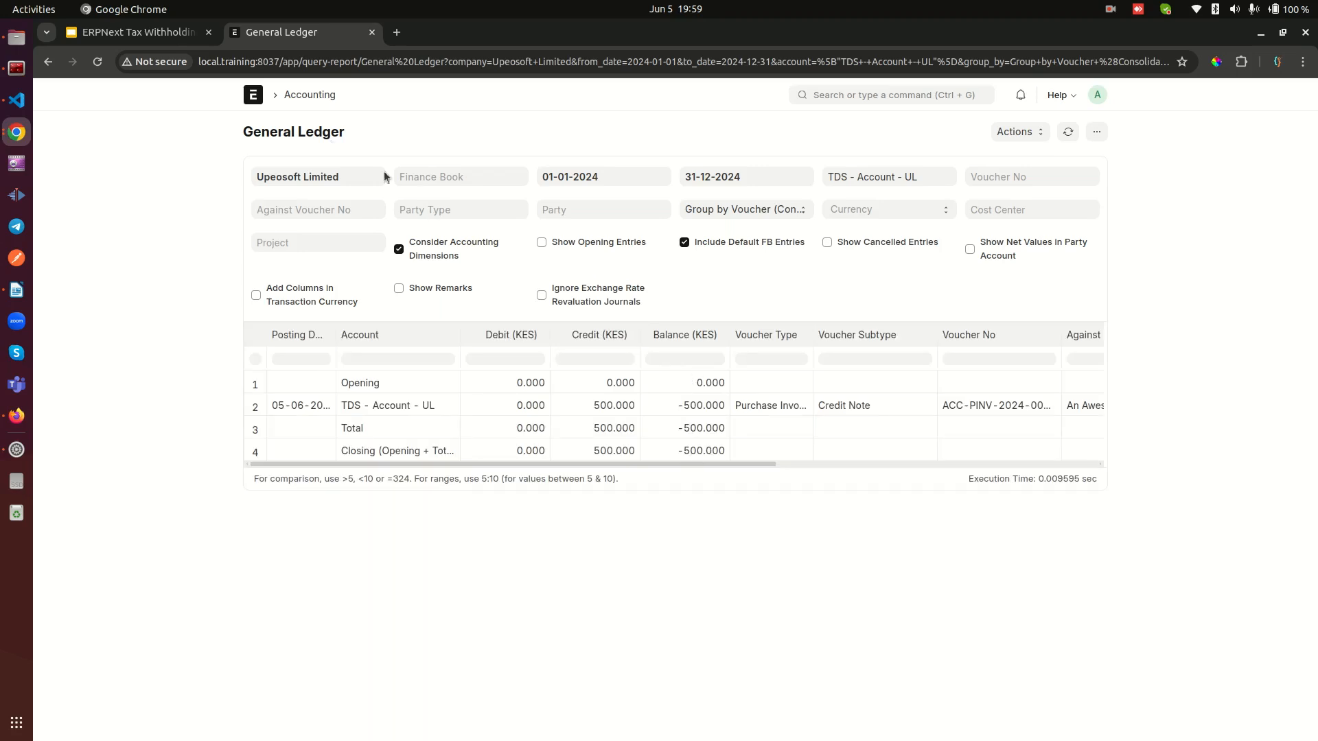
# Step: Open the Chart of Accounts in a new browser tab, keeping the TDS ledger open
pyautogui.rightClick(255, 97)
pyautogui.click(295, 114)
pyautogui.click(427, 40)
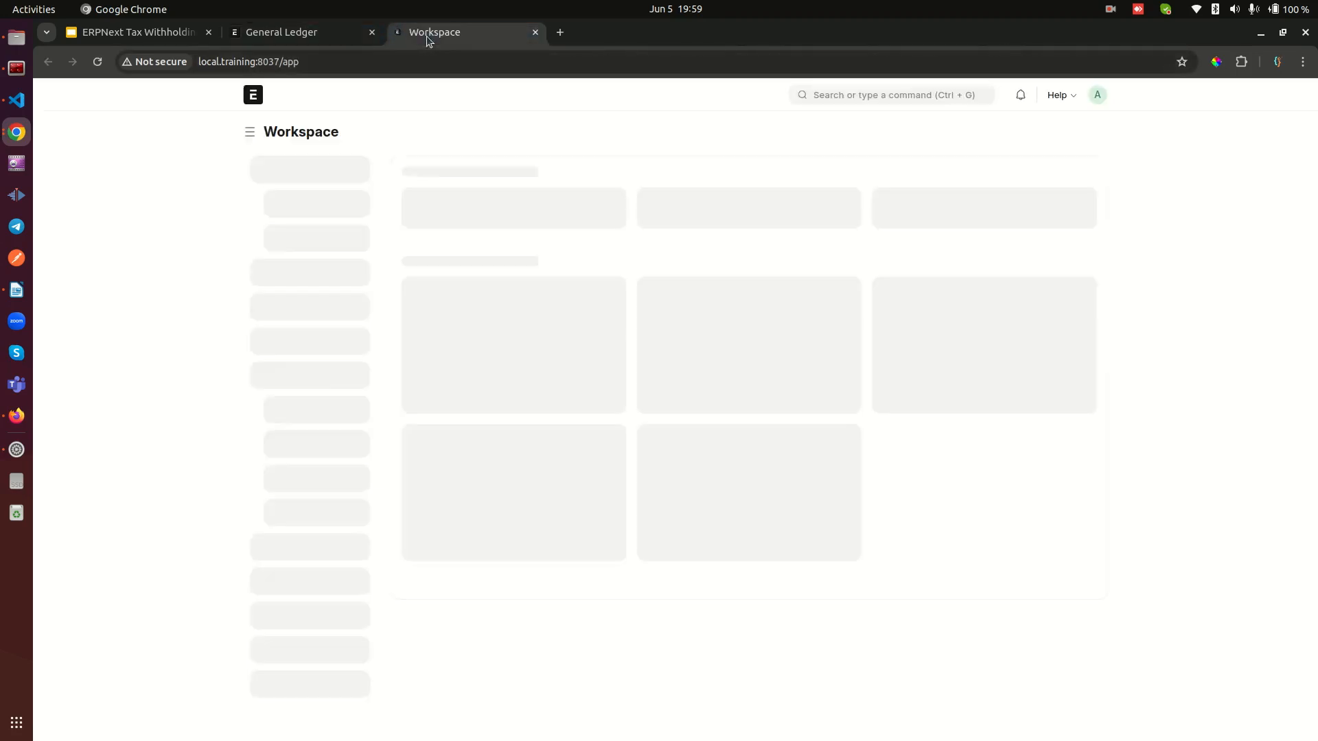
pyautogui.click(890, 94)
pyautogui.write('chart of ac')
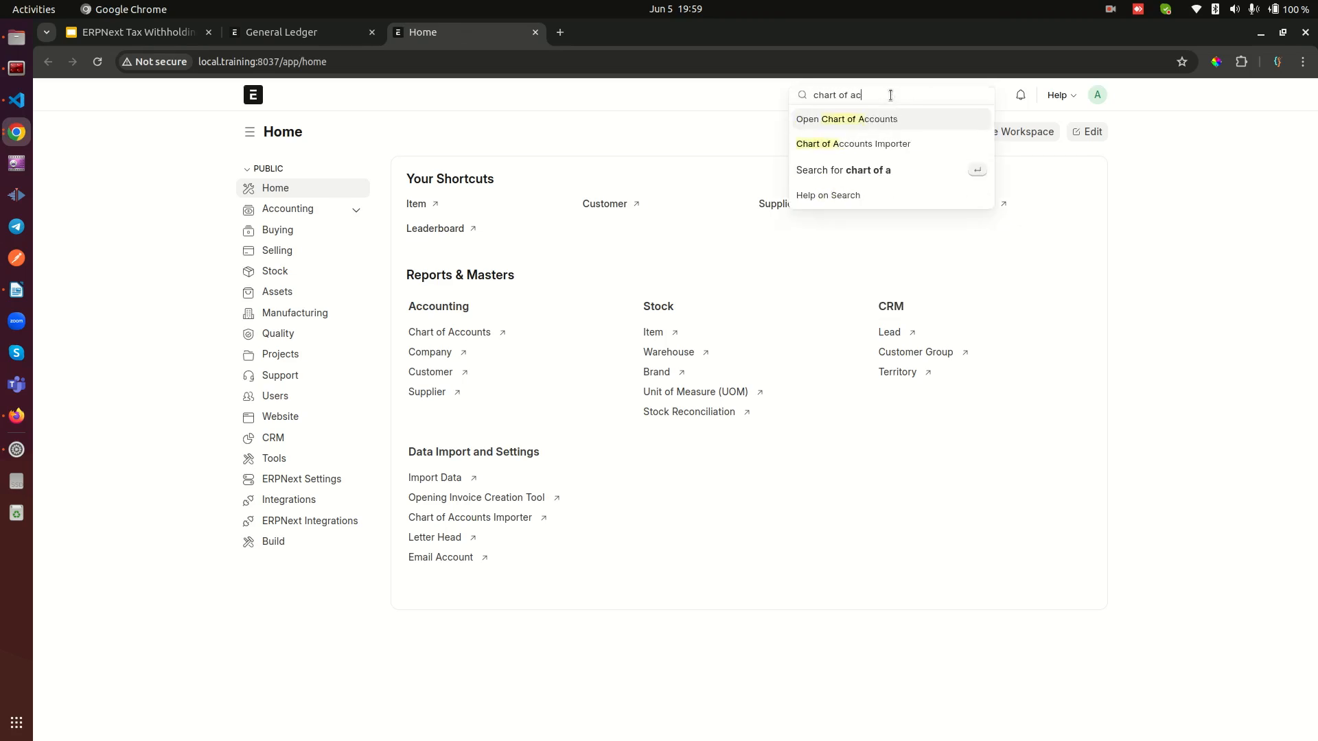
pyautogui.click(864, 118)
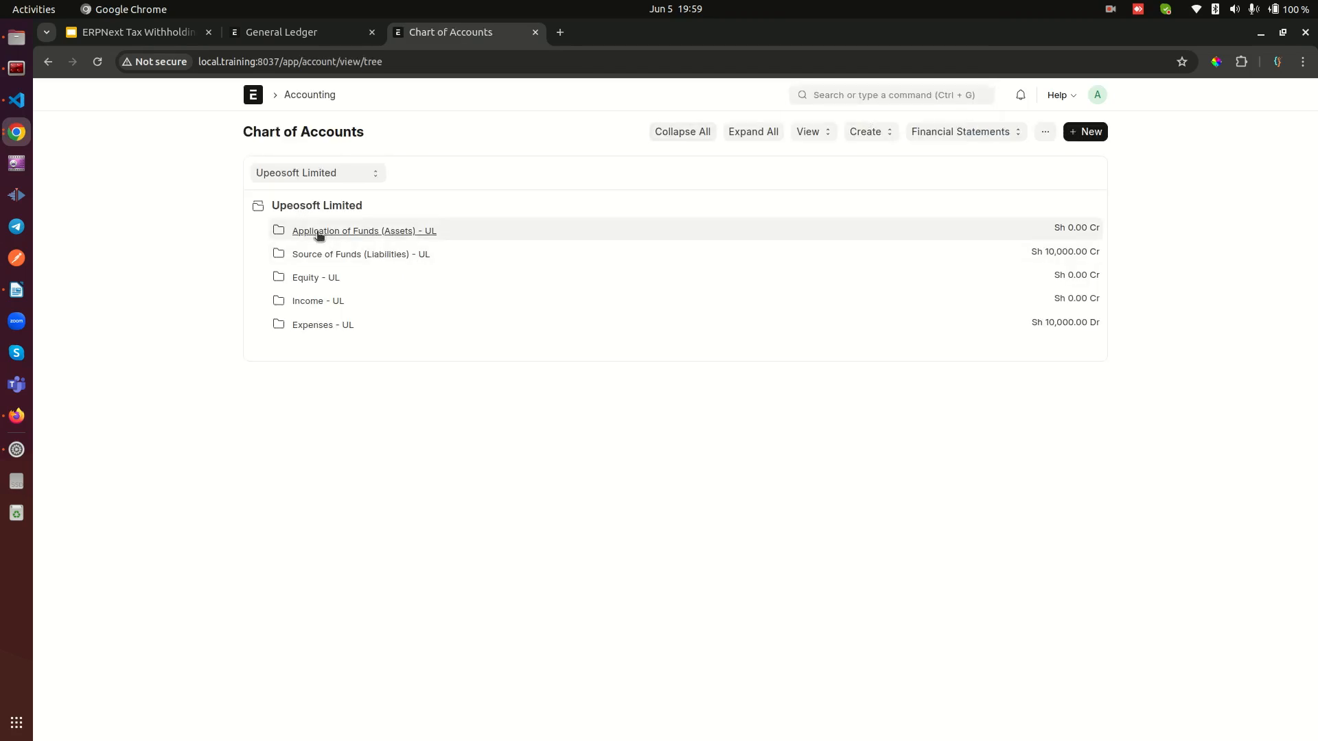
# Step: View the general ledger of Bank Account - UL under Current Assets and compare it with the TDS account's ledger
pyautogui.click(318, 233)
pyautogui.click(334, 255)
pyautogui.click(354, 278)
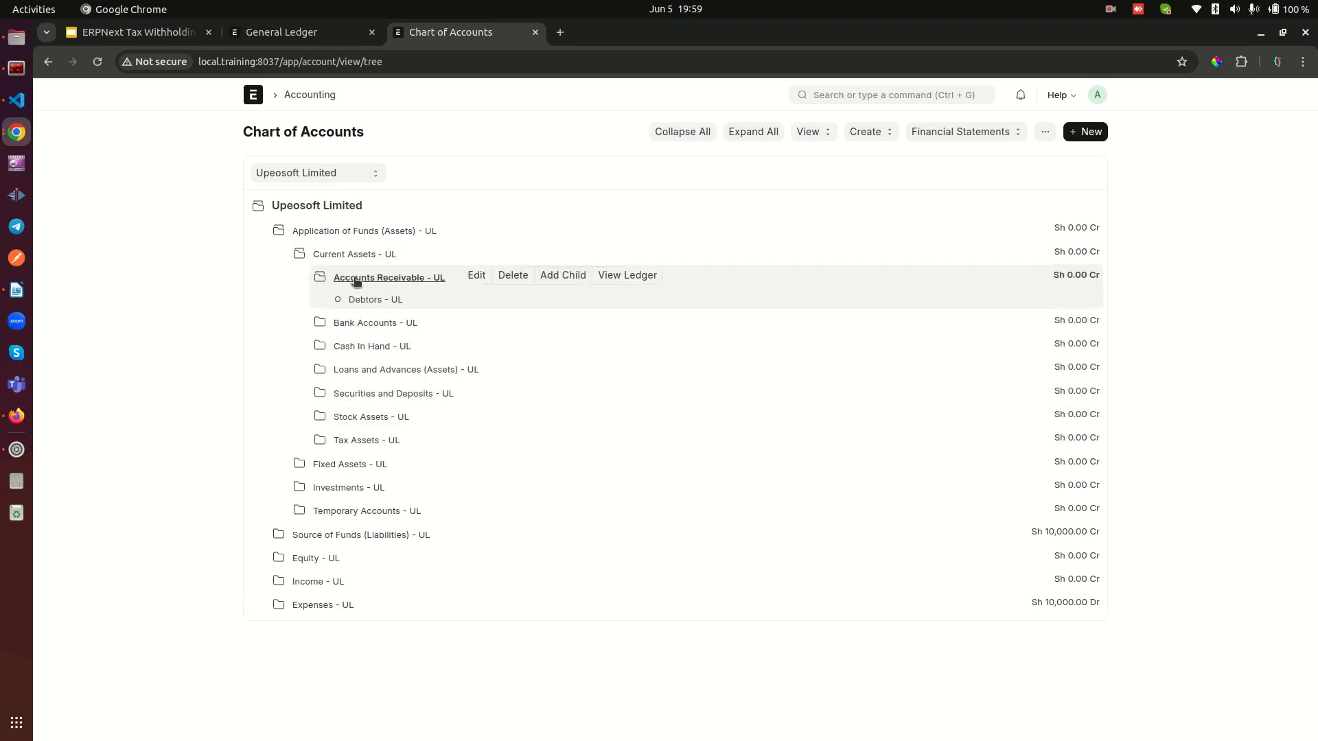
pyautogui.click(353, 323)
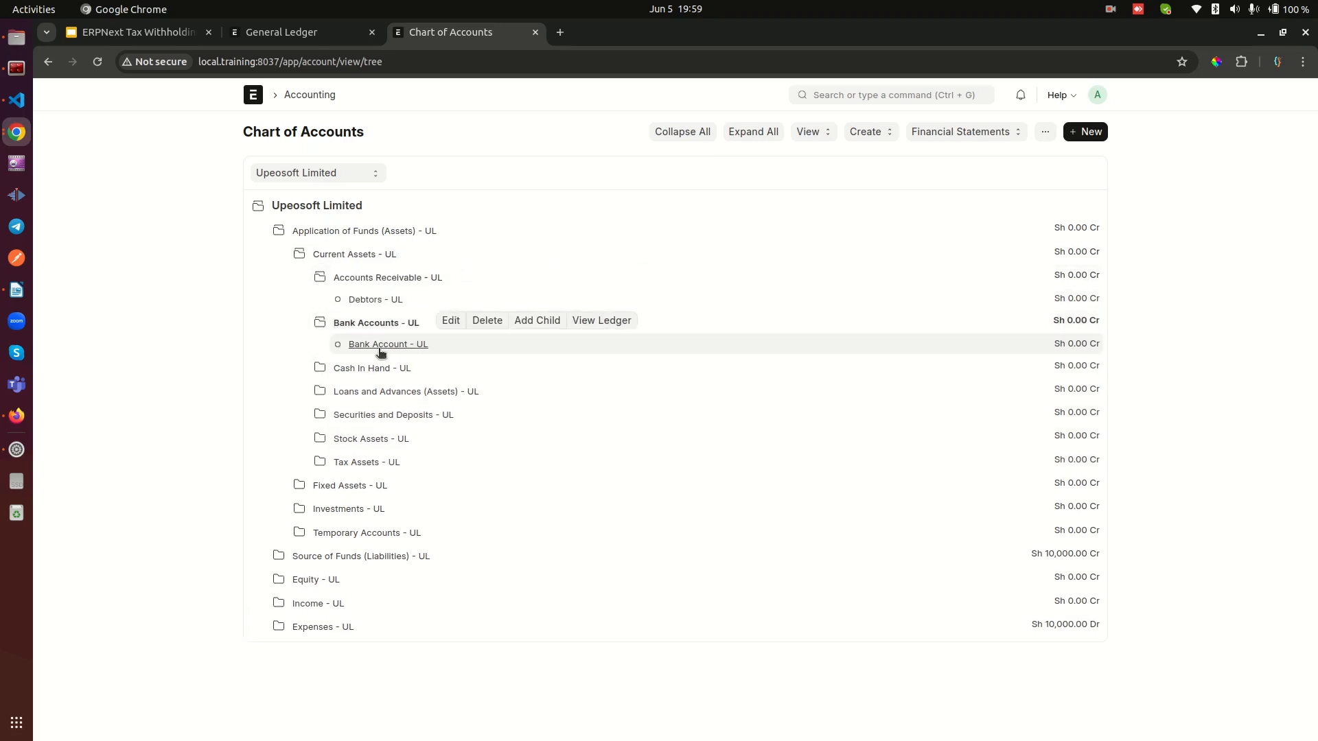
pyautogui.click(380, 348)
pyautogui.click(552, 344)
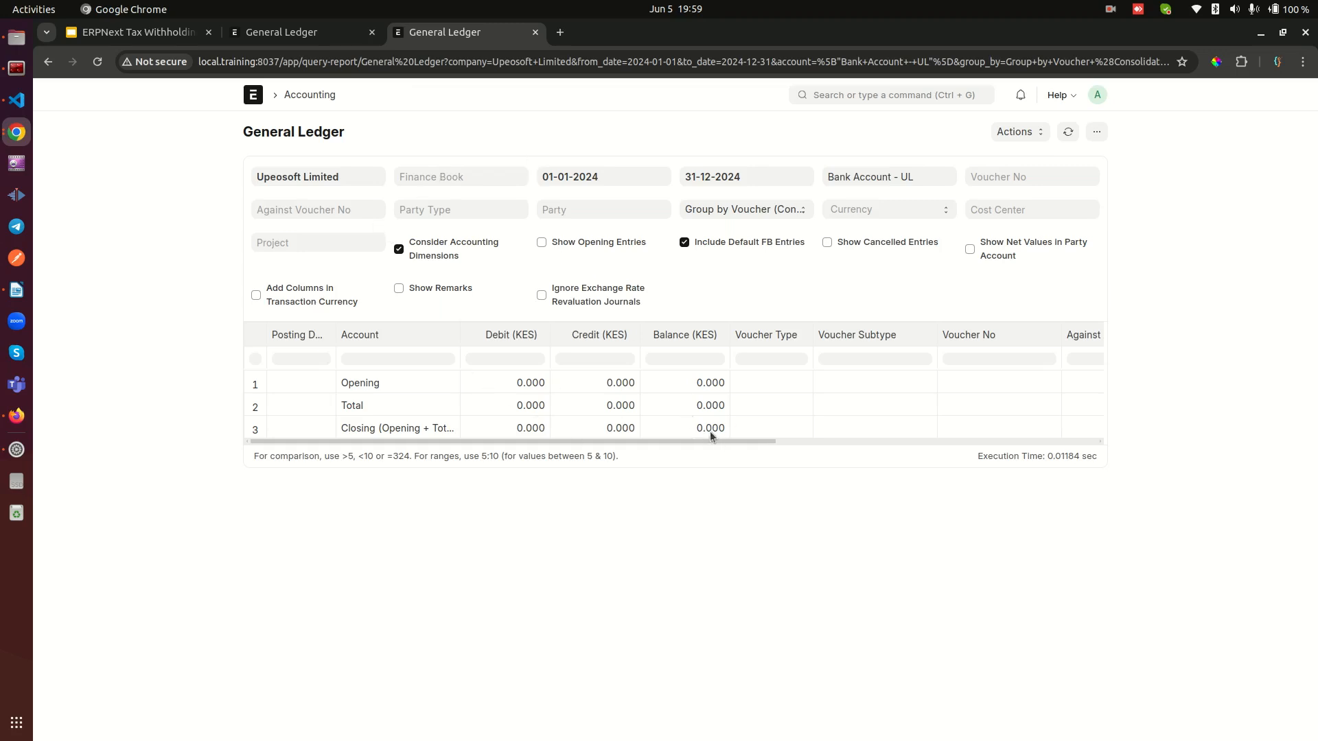
pyautogui.click(295, 33)
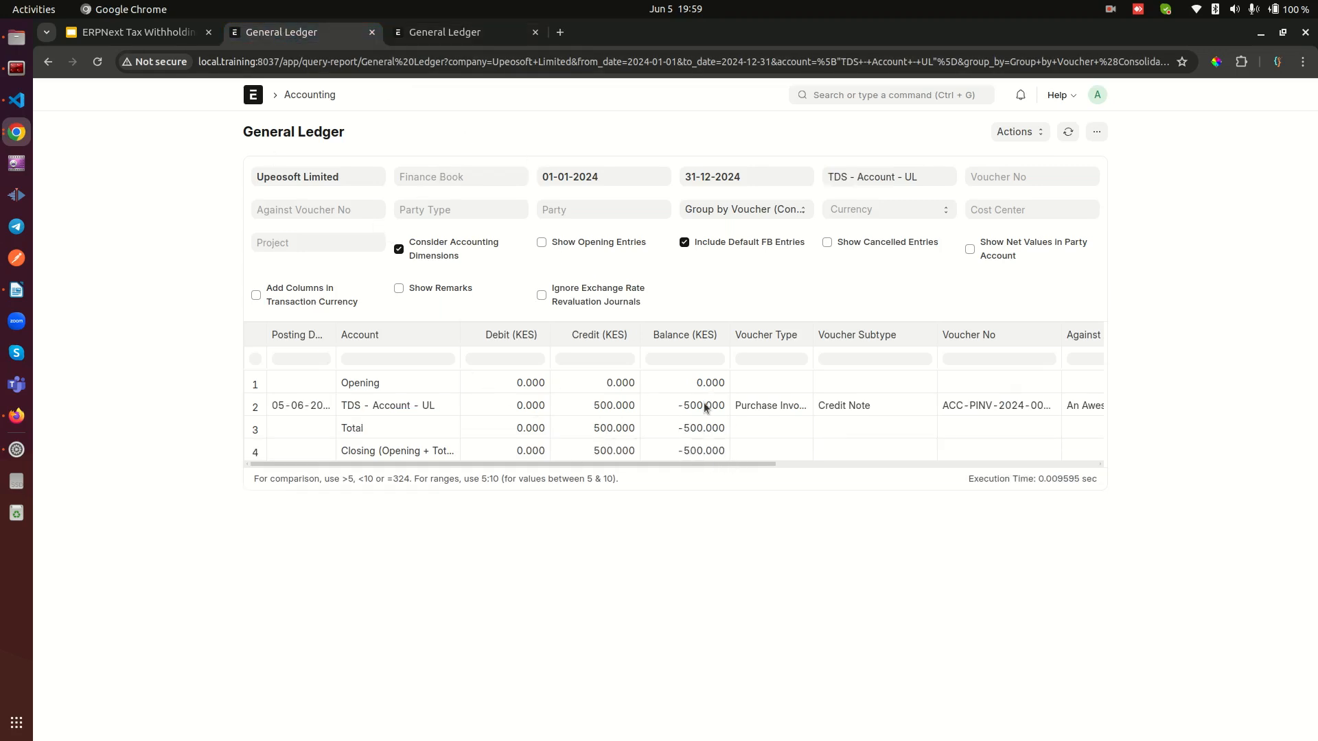
pyautogui.click(440, 33)
# Step: Open the Journal Entry list in a new browser tab and create a new journal entry
pyautogui.rightClick(253, 92)
pyautogui.click(296, 104)
pyautogui.hotkey('ctrl', 'Tab')
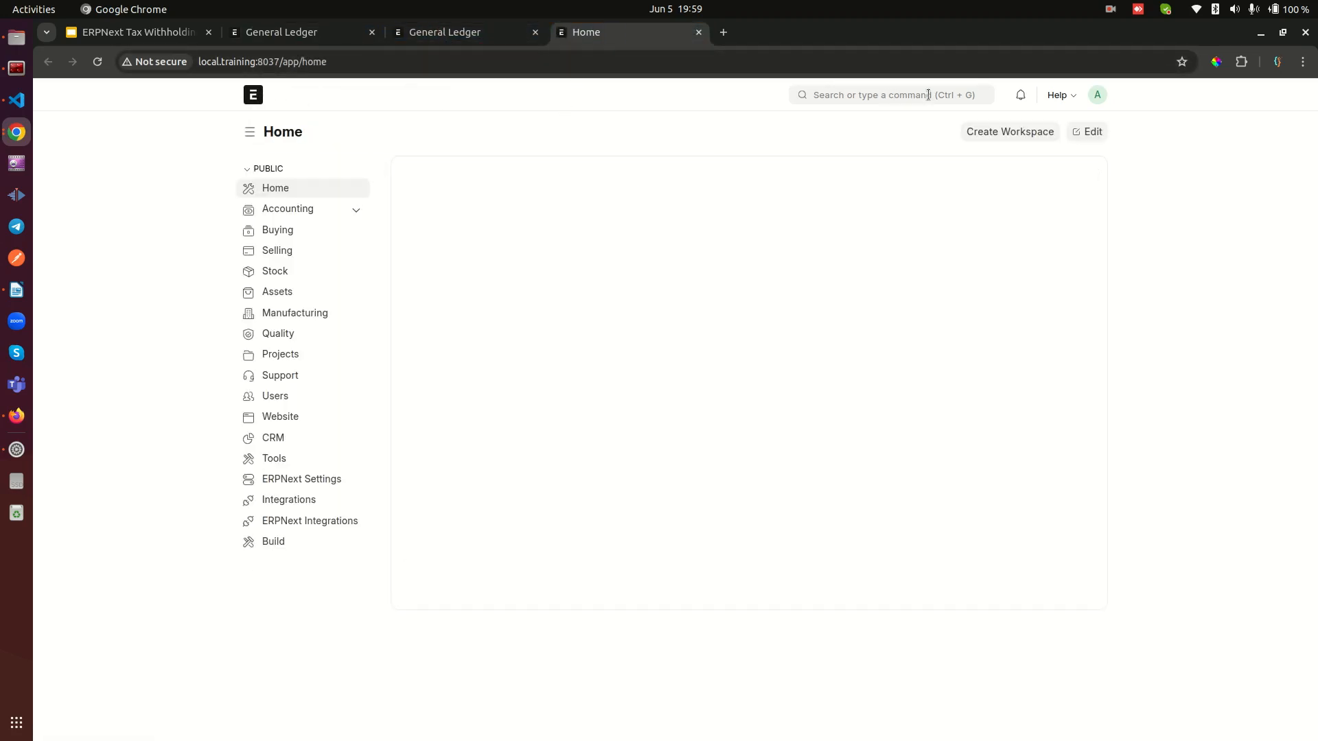
pyautogui.click(928, 94)
pyautogui.write('journal en')
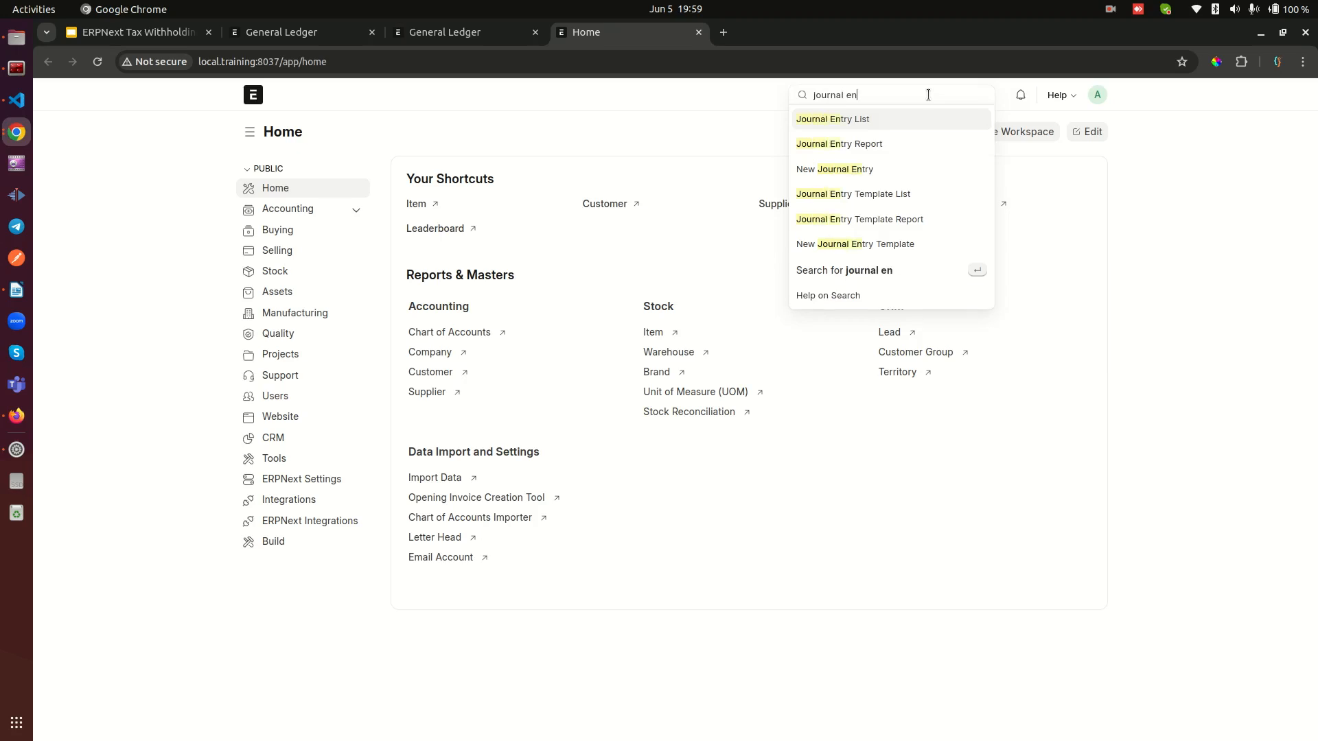
pyautogui.click(838, 120)
pyautogui.click(742, 442)
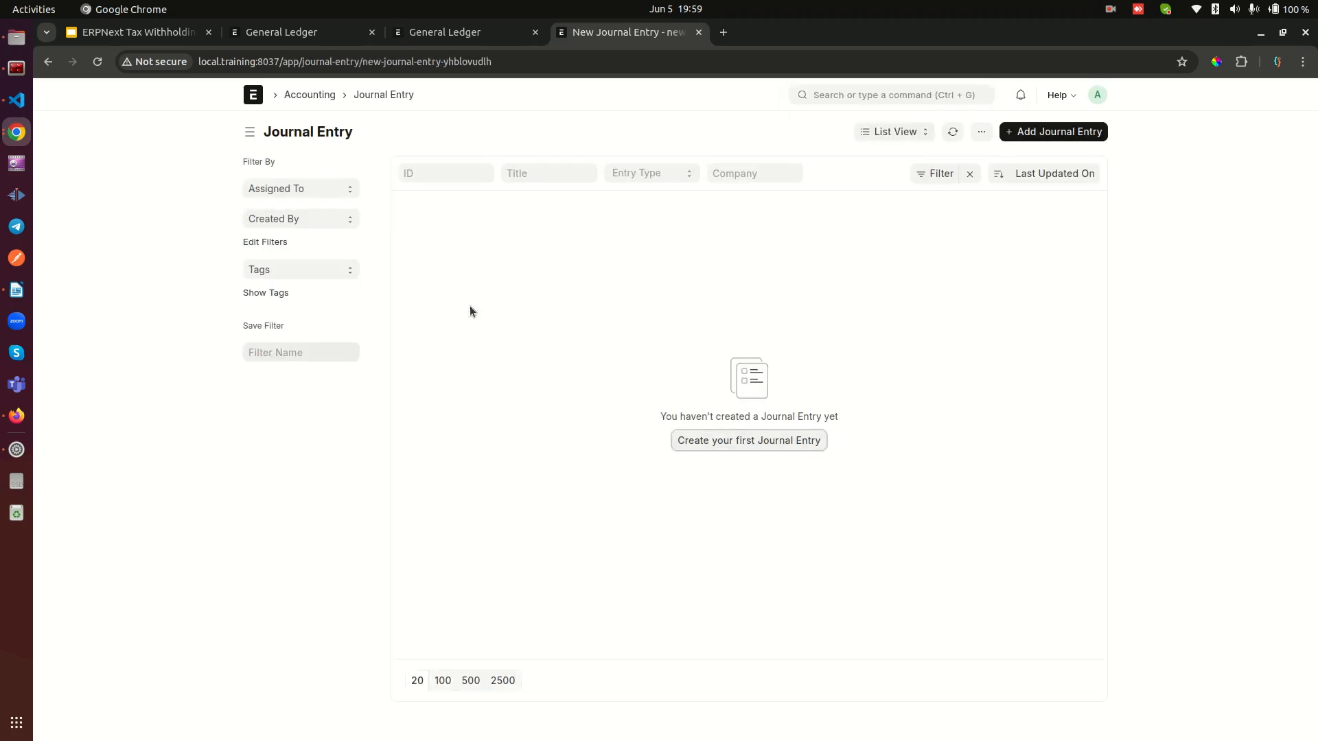
# Step: Set the entry type to Opening Entry and enter Bank Account - UL with a debit of 1000000 in the first row
pyautogui.click(318, 198)
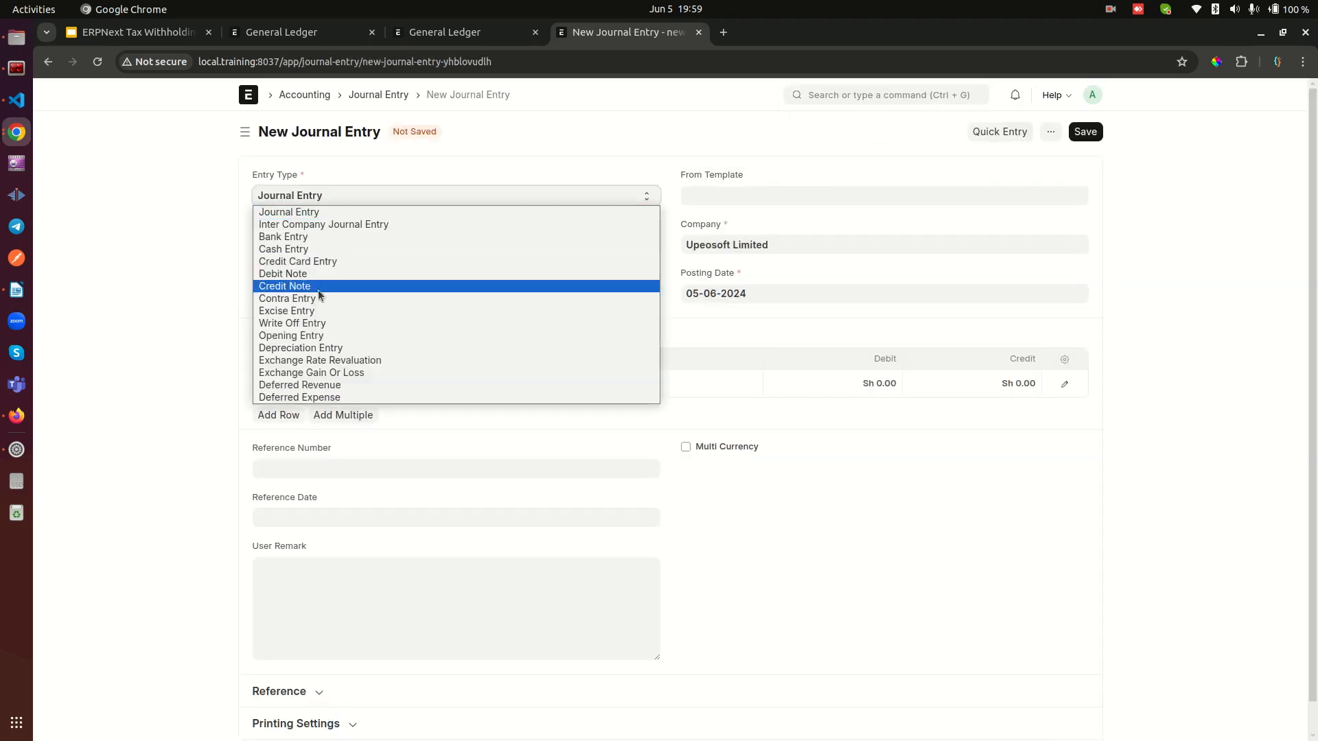
pyautogui.click(302, 336)
pyautogui.click(393, 385)
pyautogui.write('ban')
pyautogui.click(426, 410)
pyautogui.click(851, 384)
pyautogui.write('1000000')
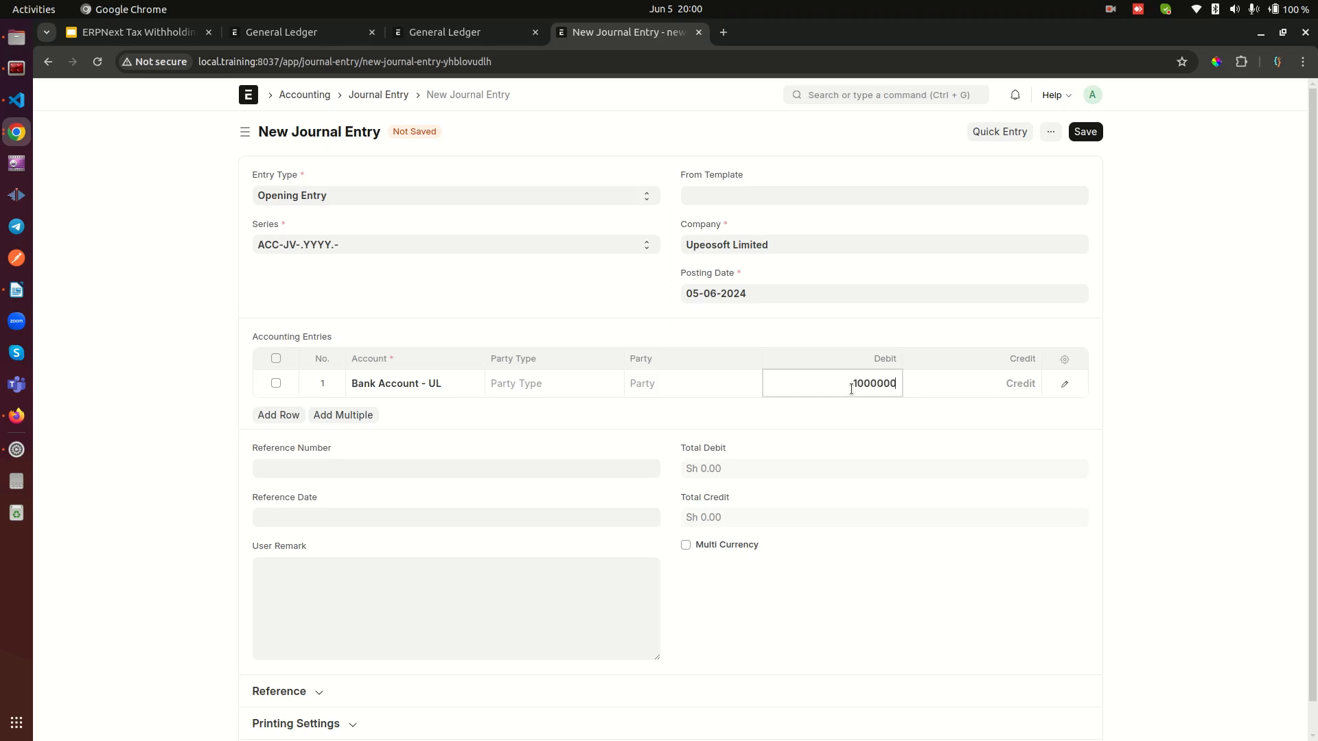
# Step: Add a second accounting row for Temporary Opening - UL with the balancing credit of 1,000,000
pyautogui.click(278, 415)
pyautogui.click(406, 407)
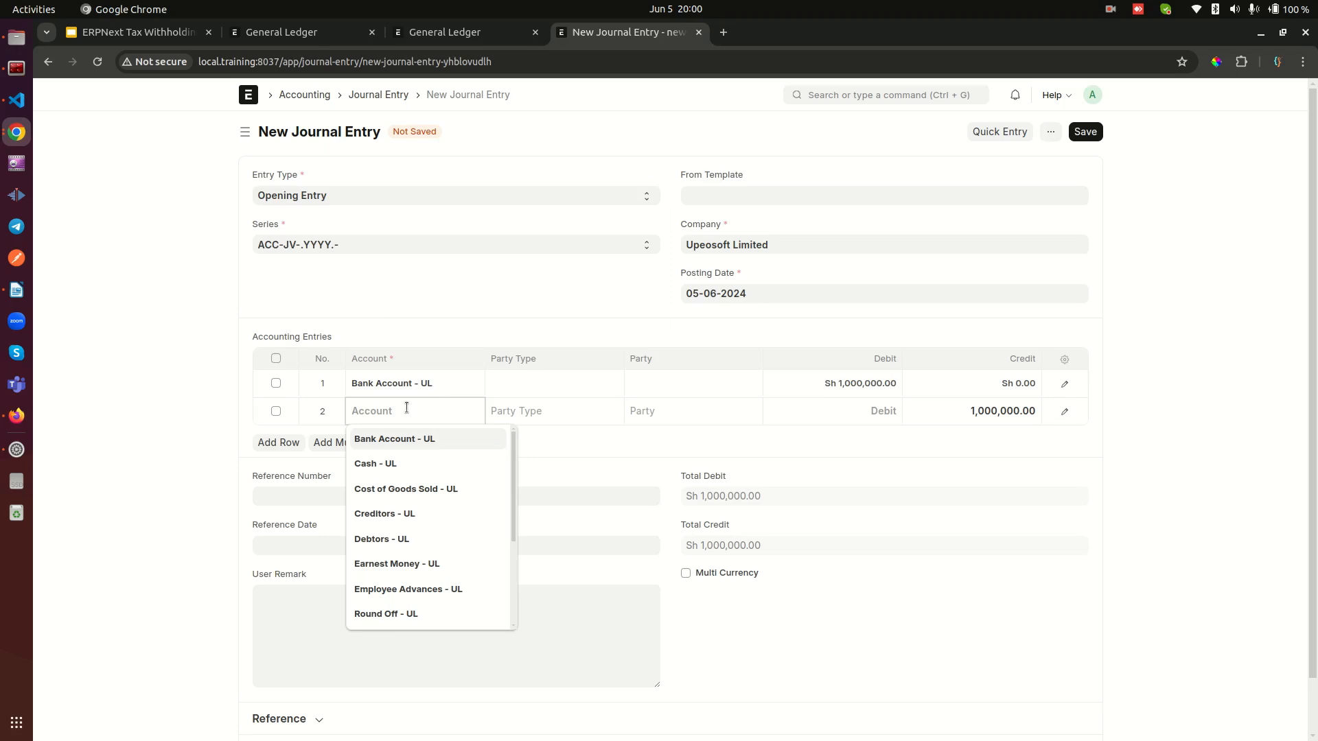
pyautogui.write('op')
pyautogui.click(422, 465)
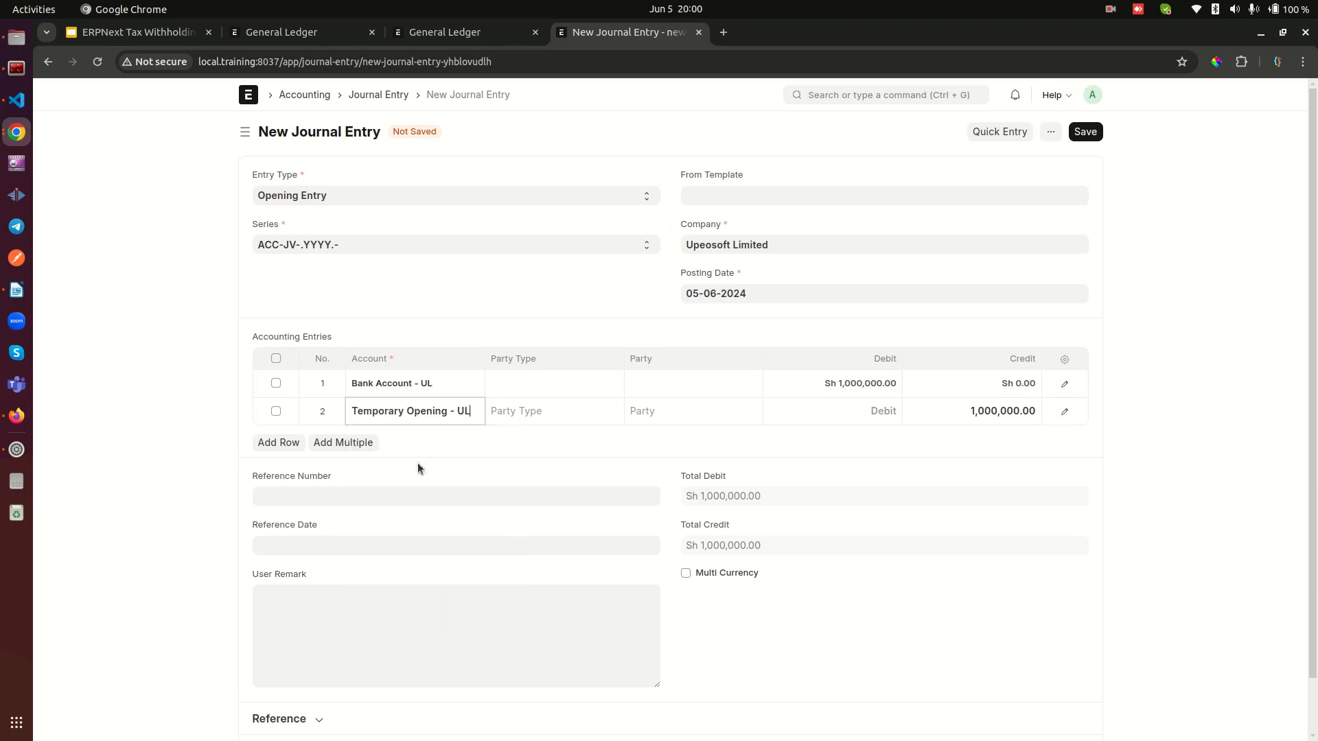
# Step: Save the opening journal entry and permanently submit it
pyautogui.click(1084, 131)
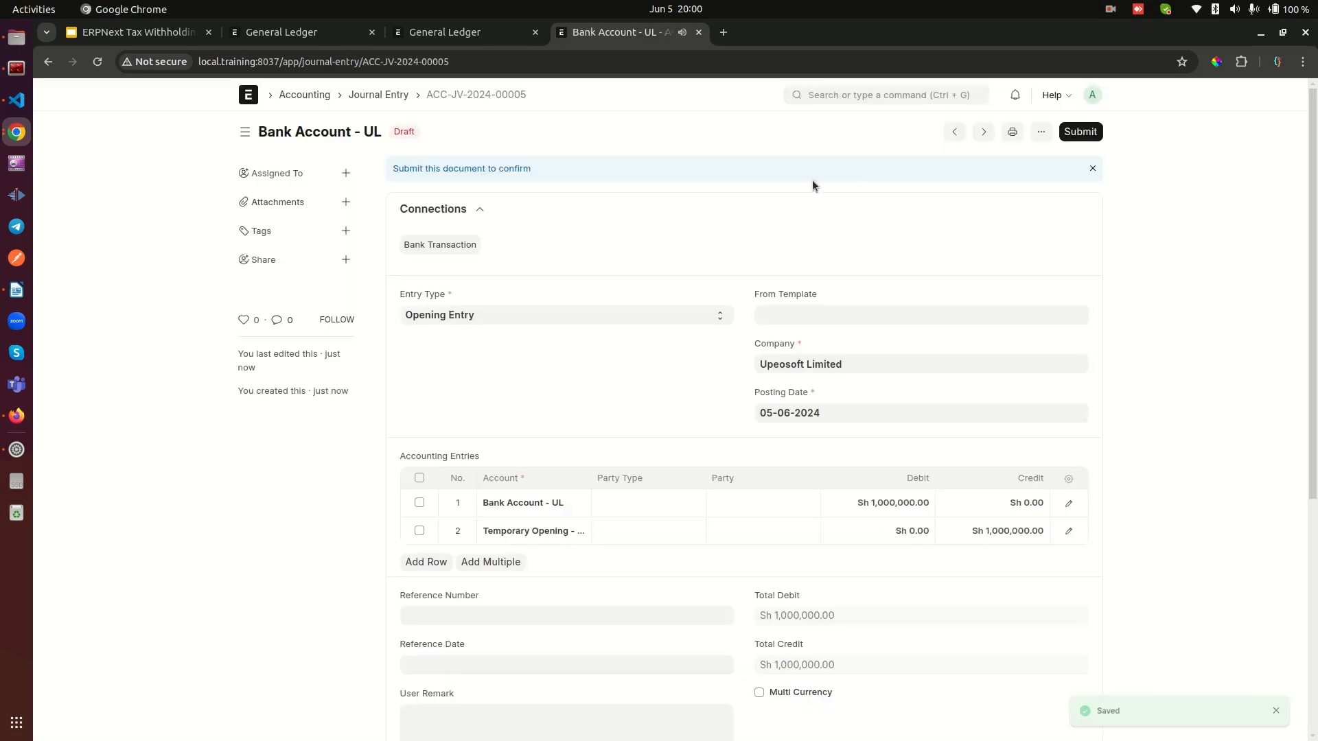
pyautogui.click(1079, 131)
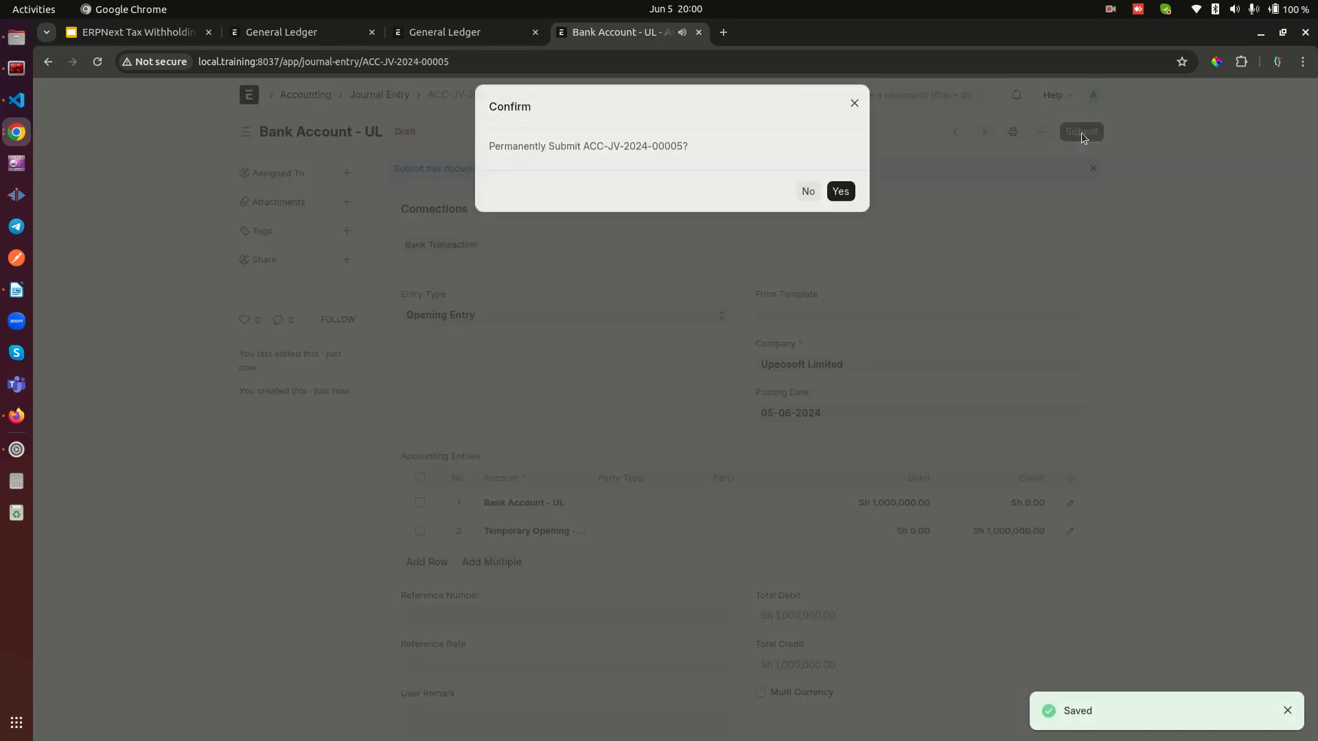
pyautogui.click(836, 186)
# Step: Refresh the Bank Account - UL ledger to check the opening entry, and return the journal entry's tab to the home workspace
pyautogui.hotkey('ctrl', 'pageup')
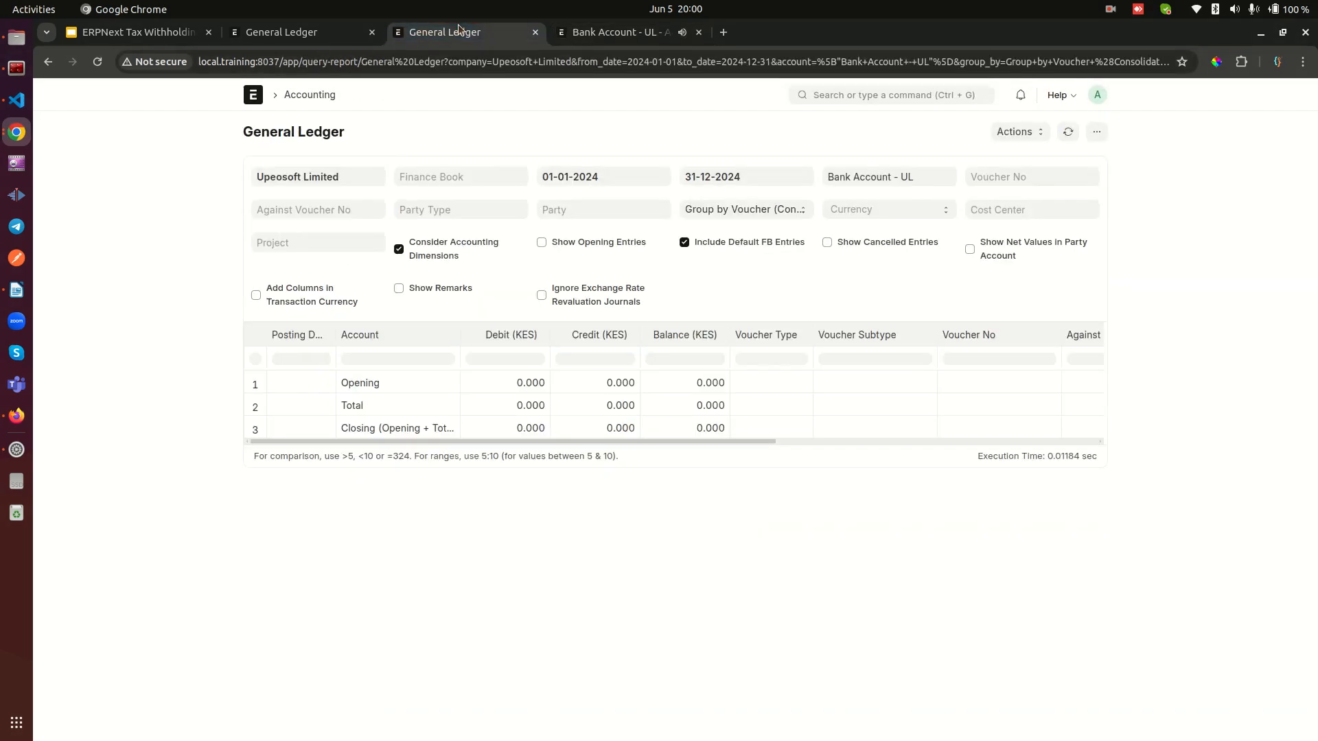
pyautogui.click(1074, 133)
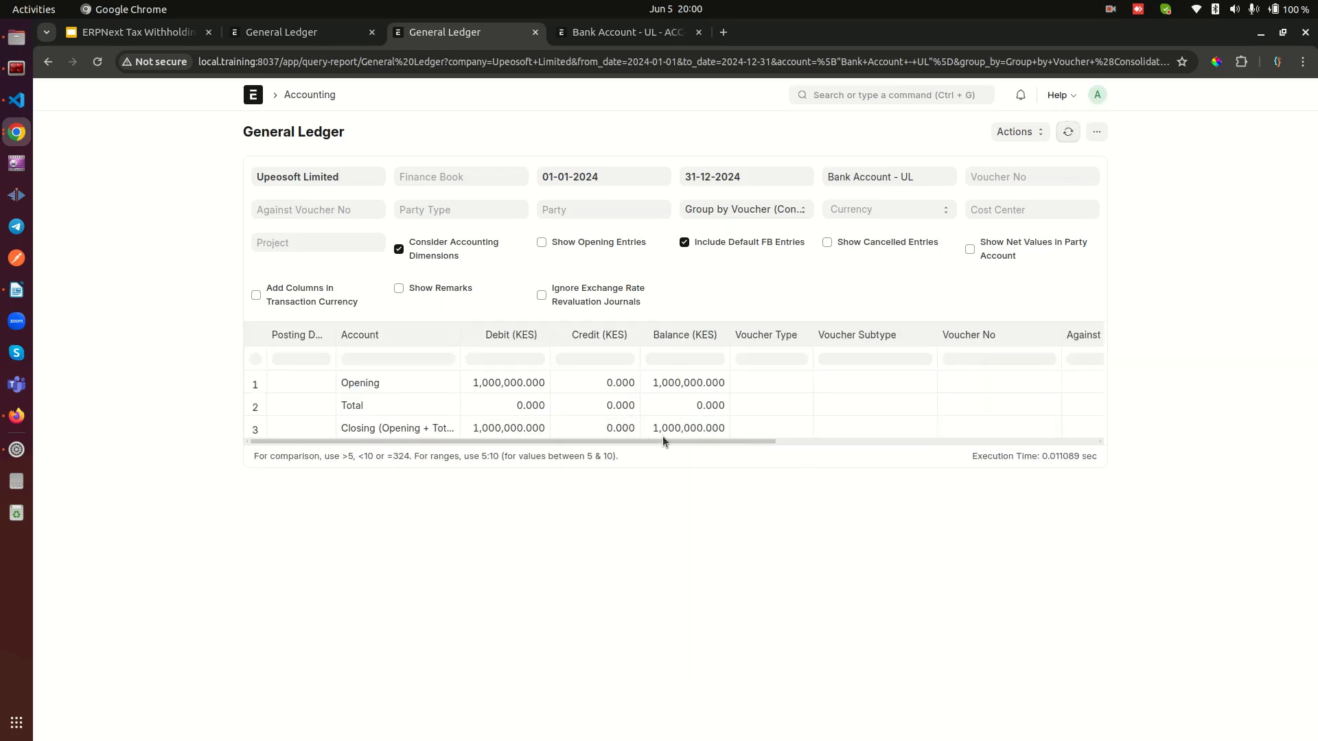
pyautogui.click(628, 34)
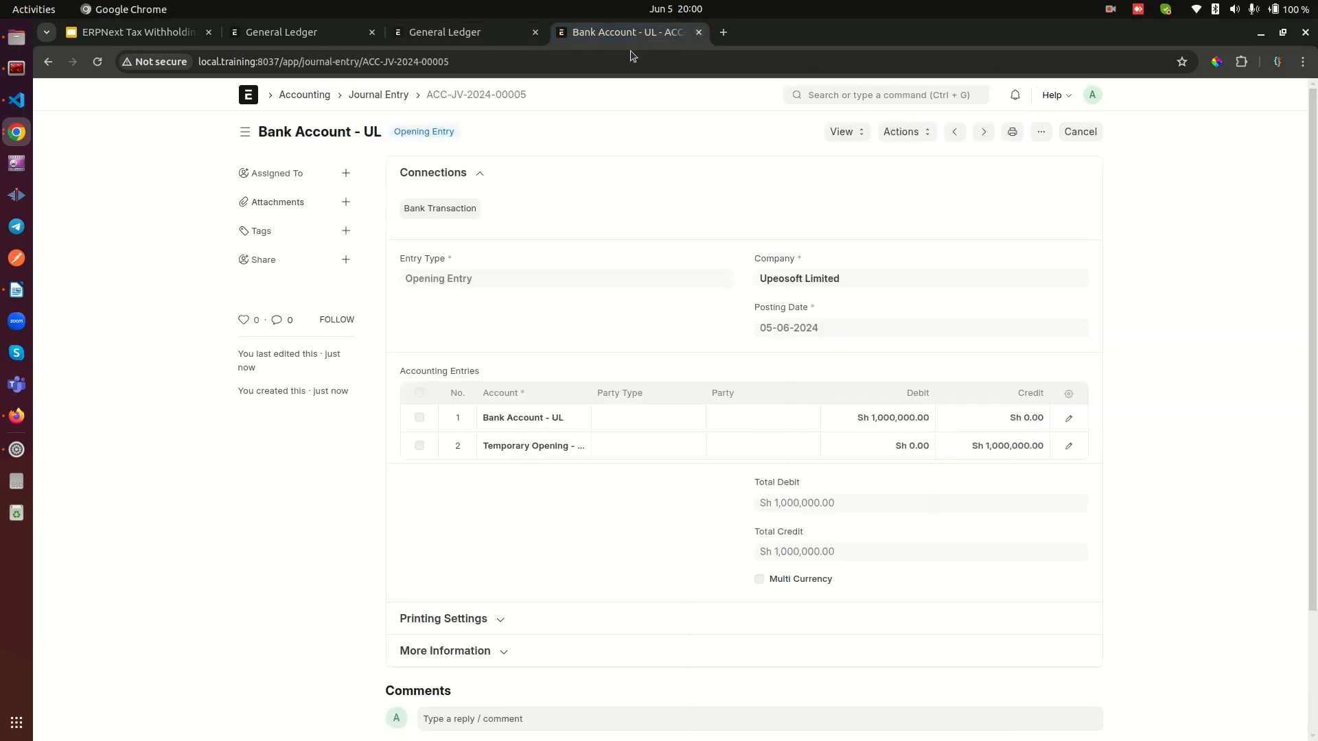
pyautogui.click(251, 96)
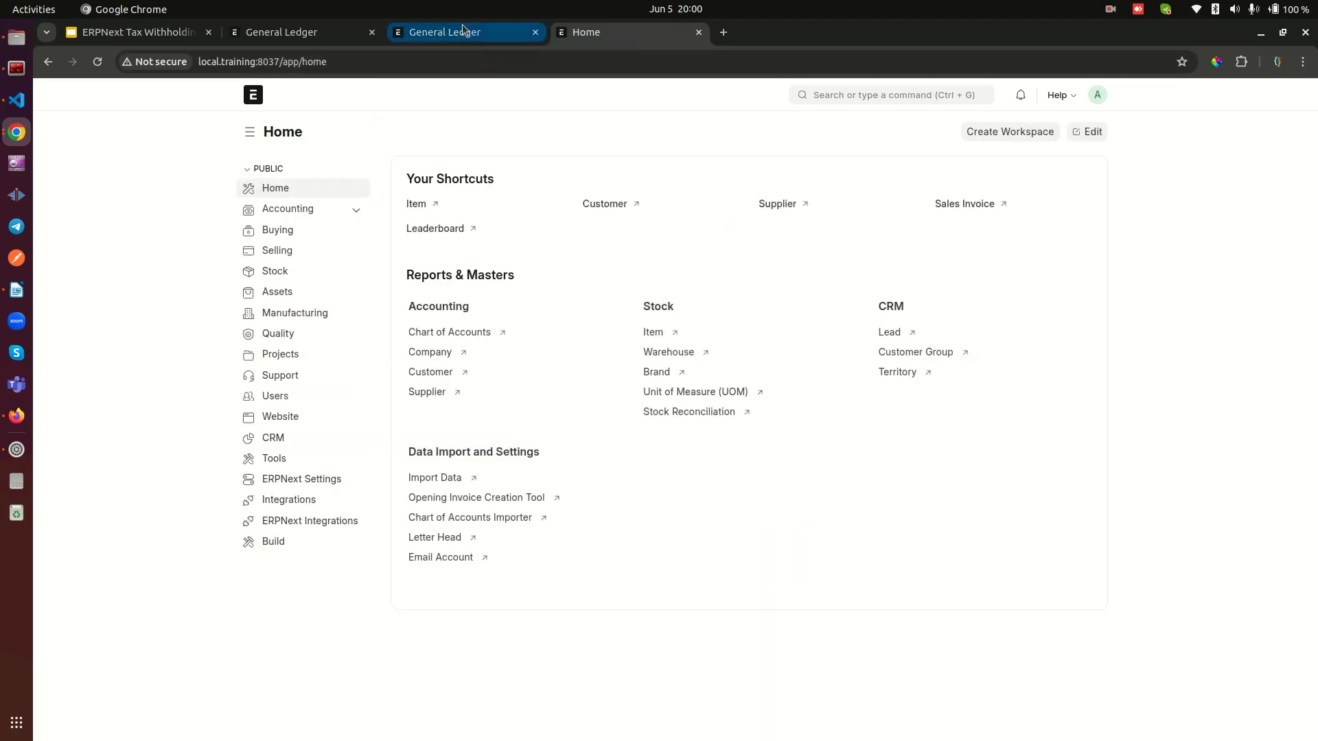
# Step: Refresh the TDS - Account - UL and Bank Account - UL ledgers and compare their balances
pyautogui.click(289, 41)
pyautogui.click(1068, 132)
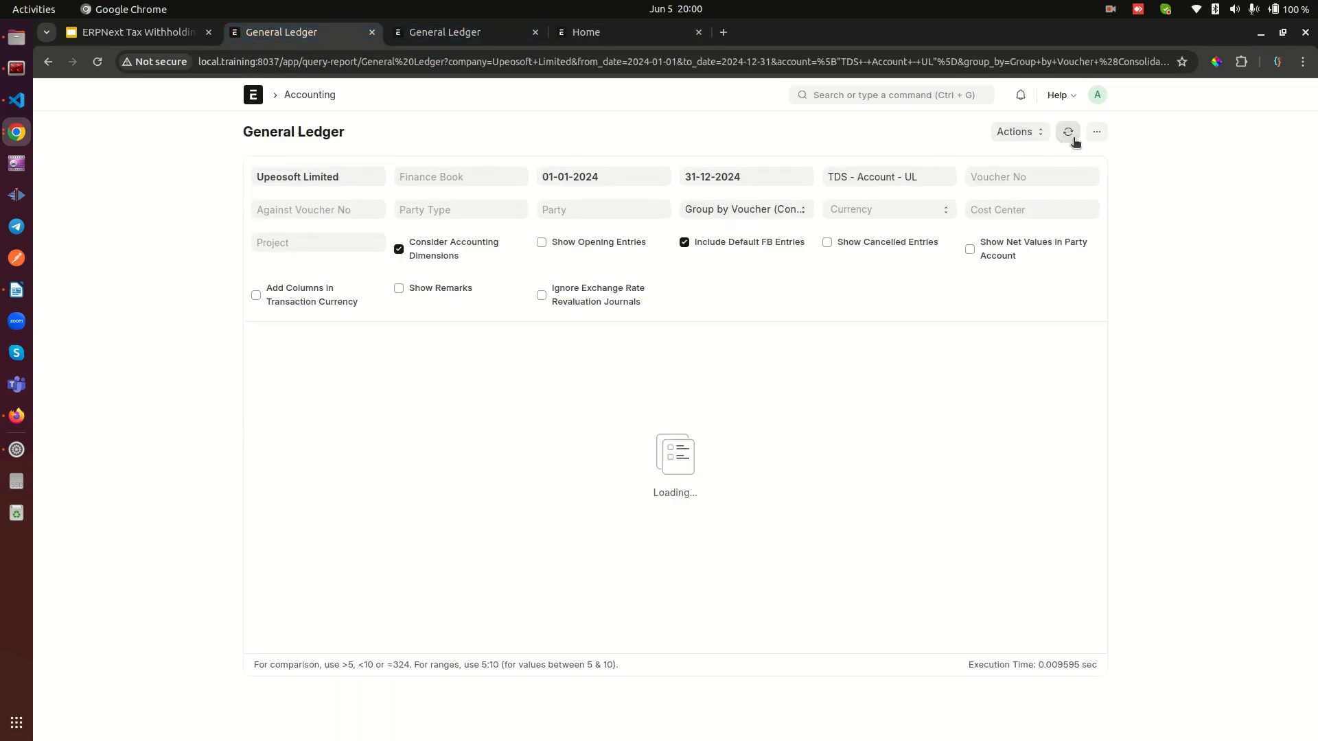
pyautogui.click(445, 33)
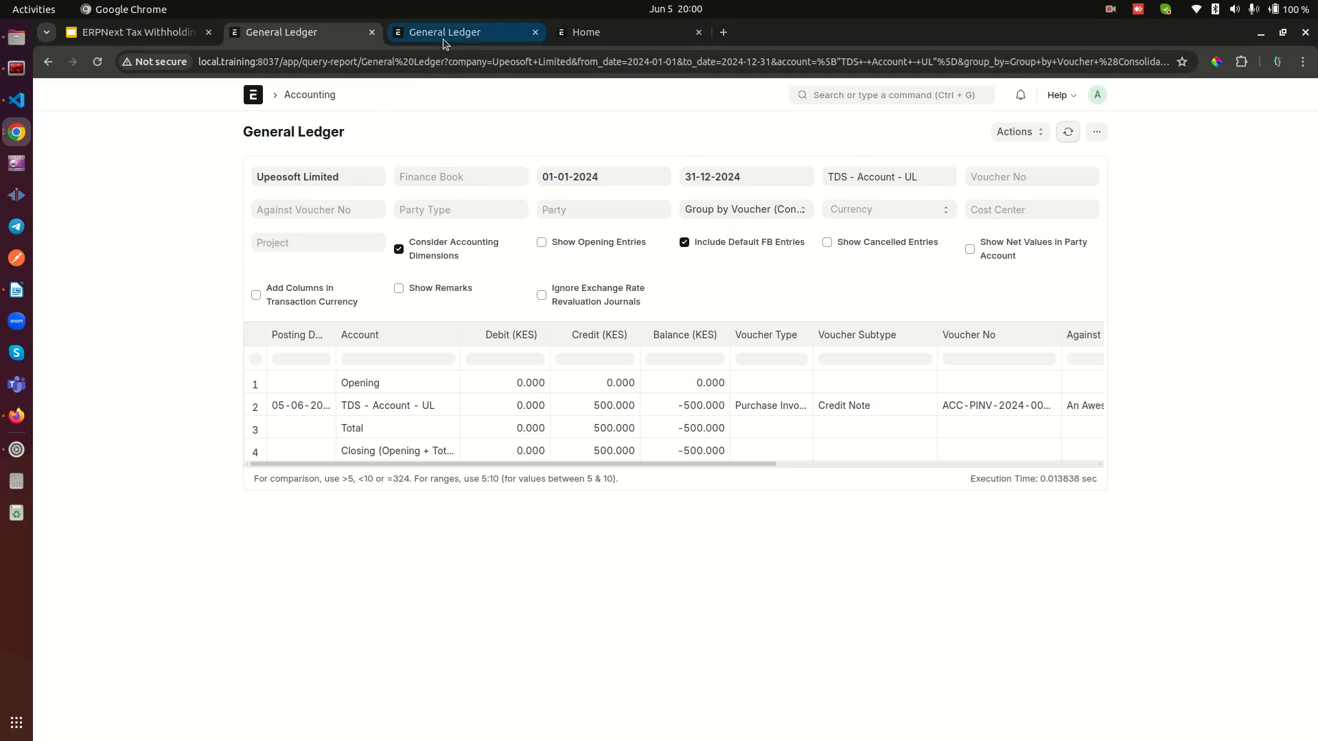
pyautogui.click(1069, 131)
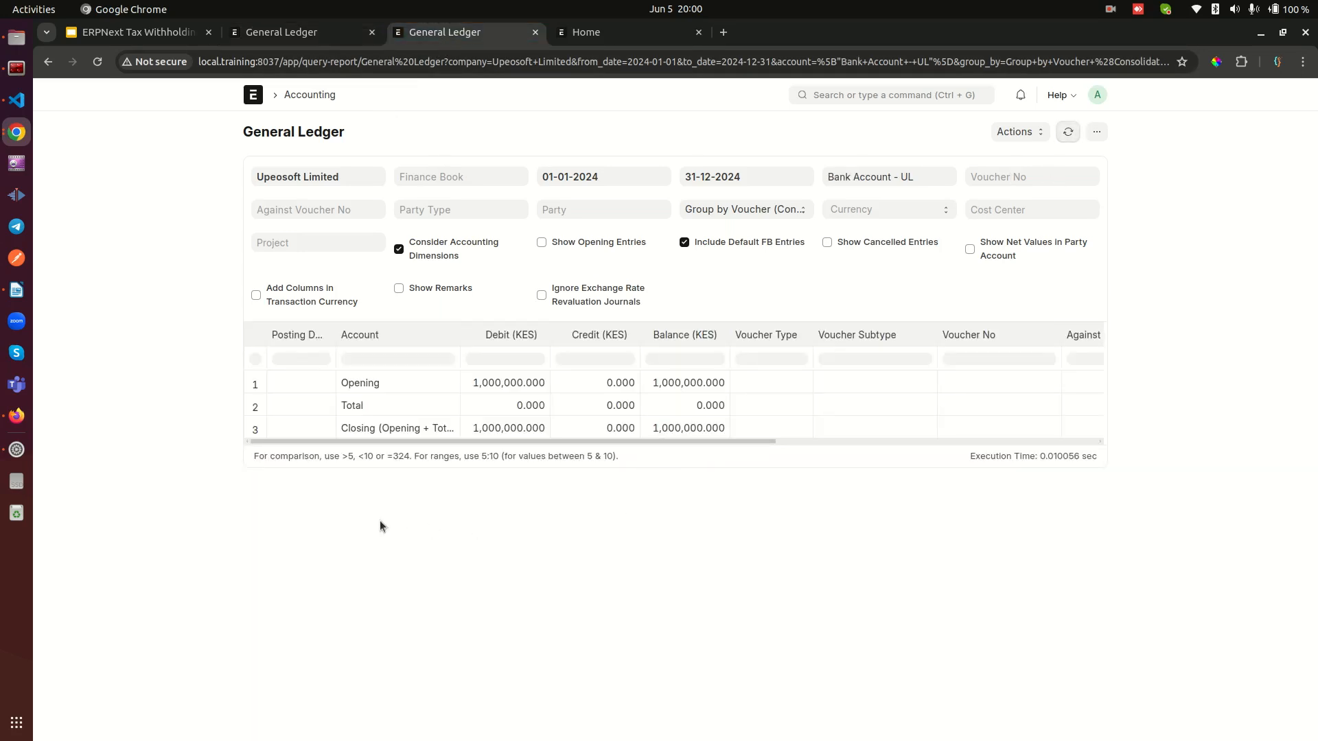
pyautogui.click(305, 32)
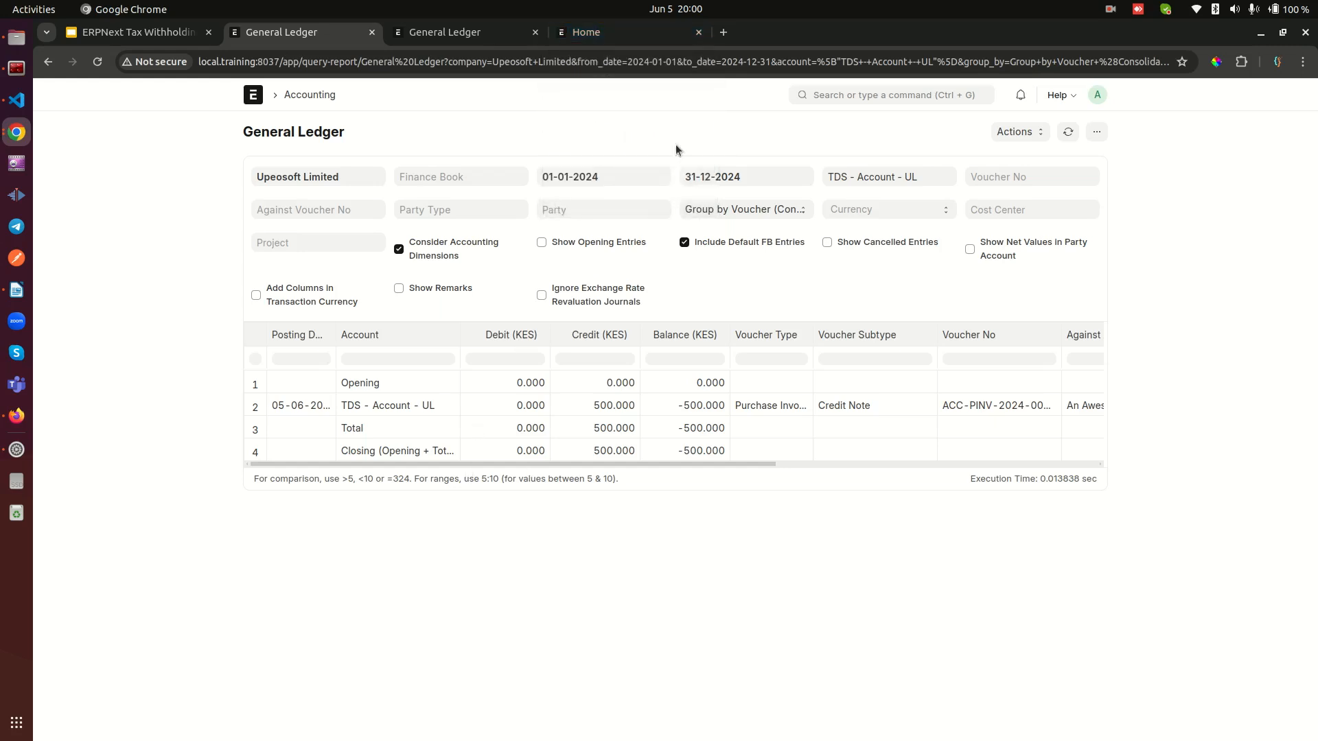
# Step: Open the Journal Entry list from the home workspace
pyautogui.click(630, 36)
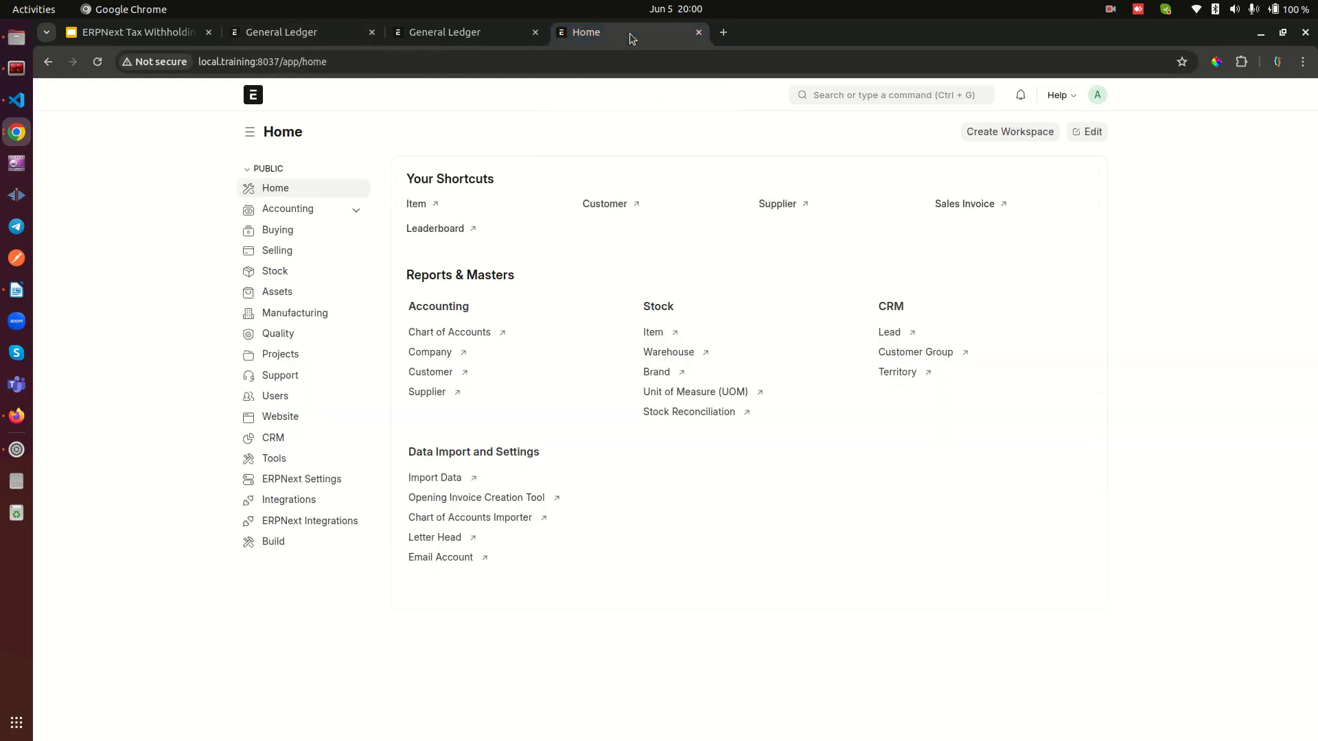
pyautogui.click(898, 95)
pyautogui.write('journal')
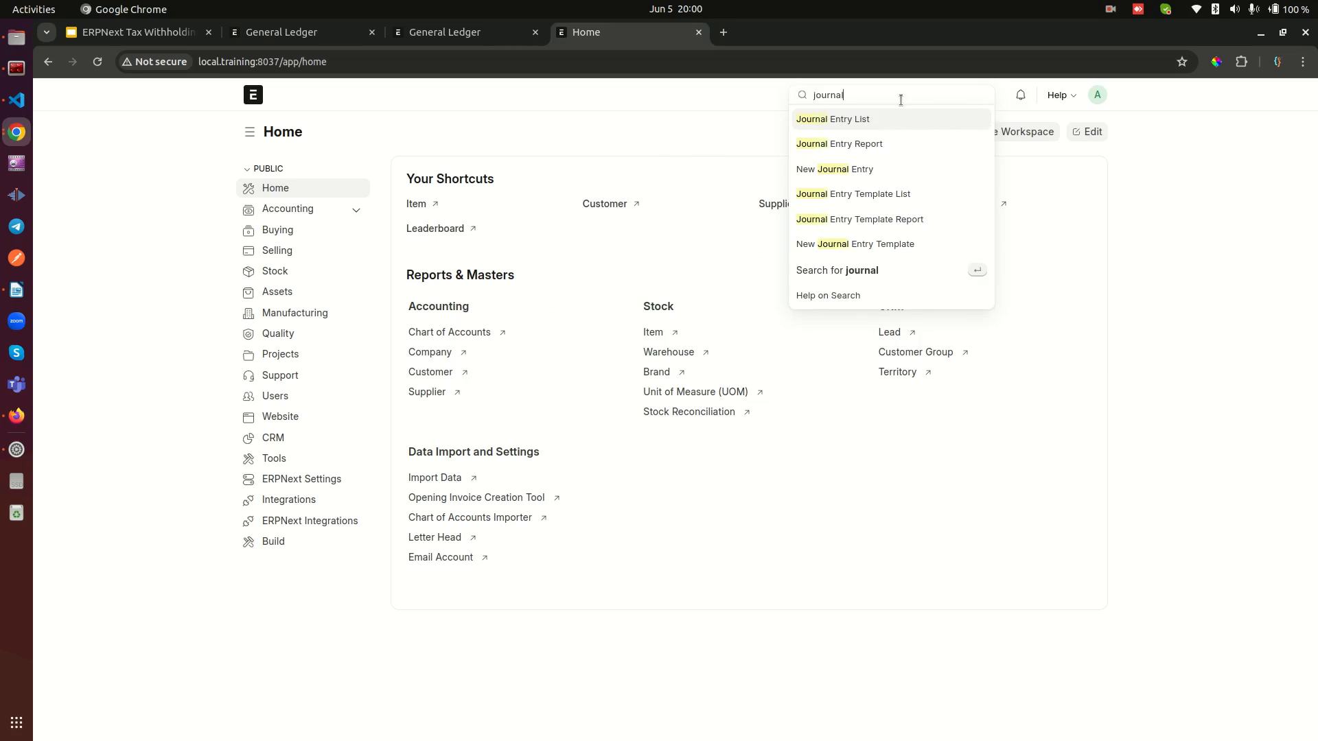
pyautogui.click(838, 118)
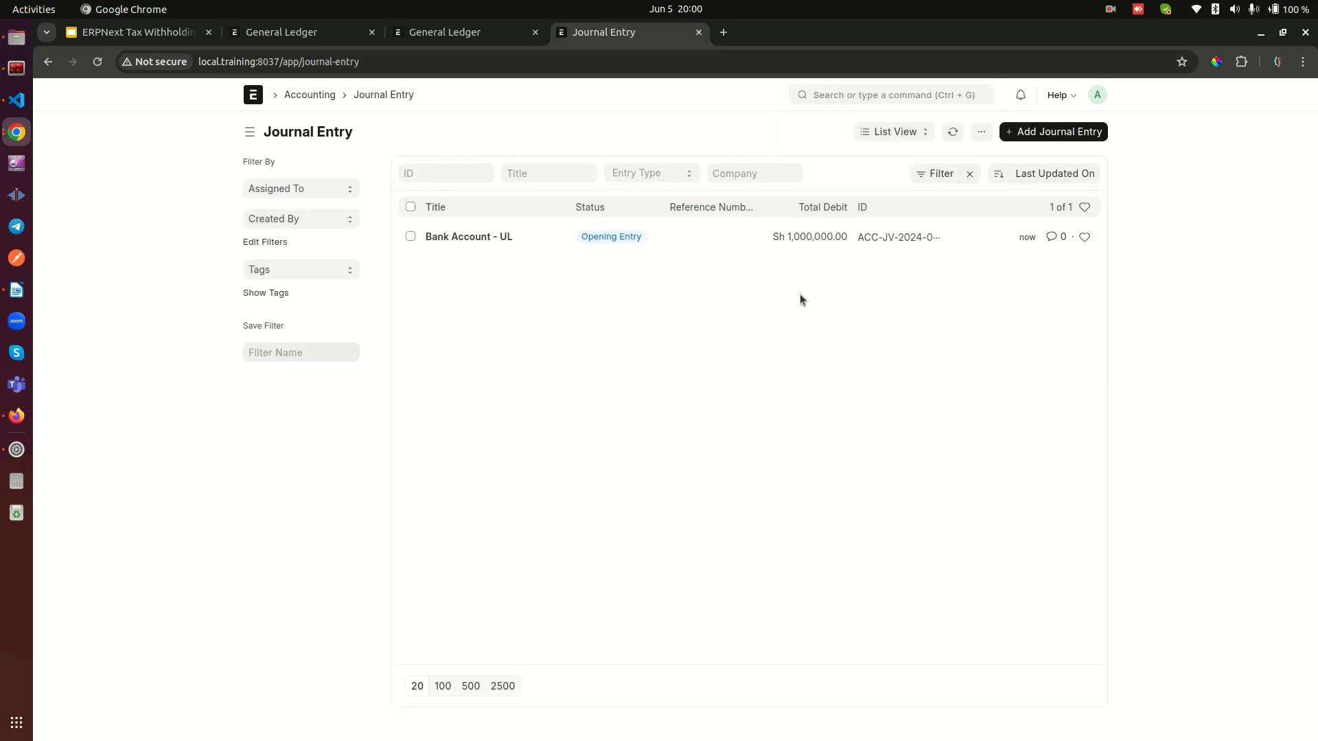
# Step: Create a new journal entry and set its entry type to Excise Entry
pyautogui.click(1045, 133)
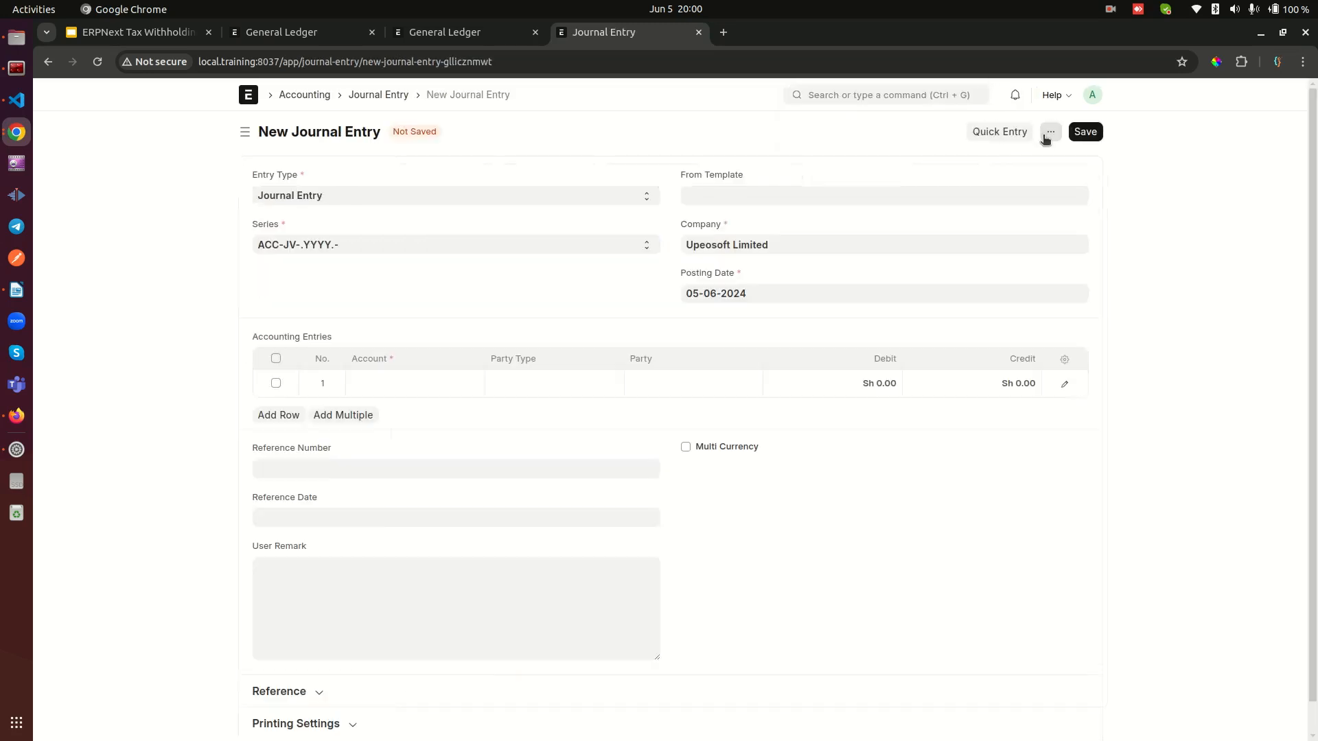
pyautogui.click(338, 196)
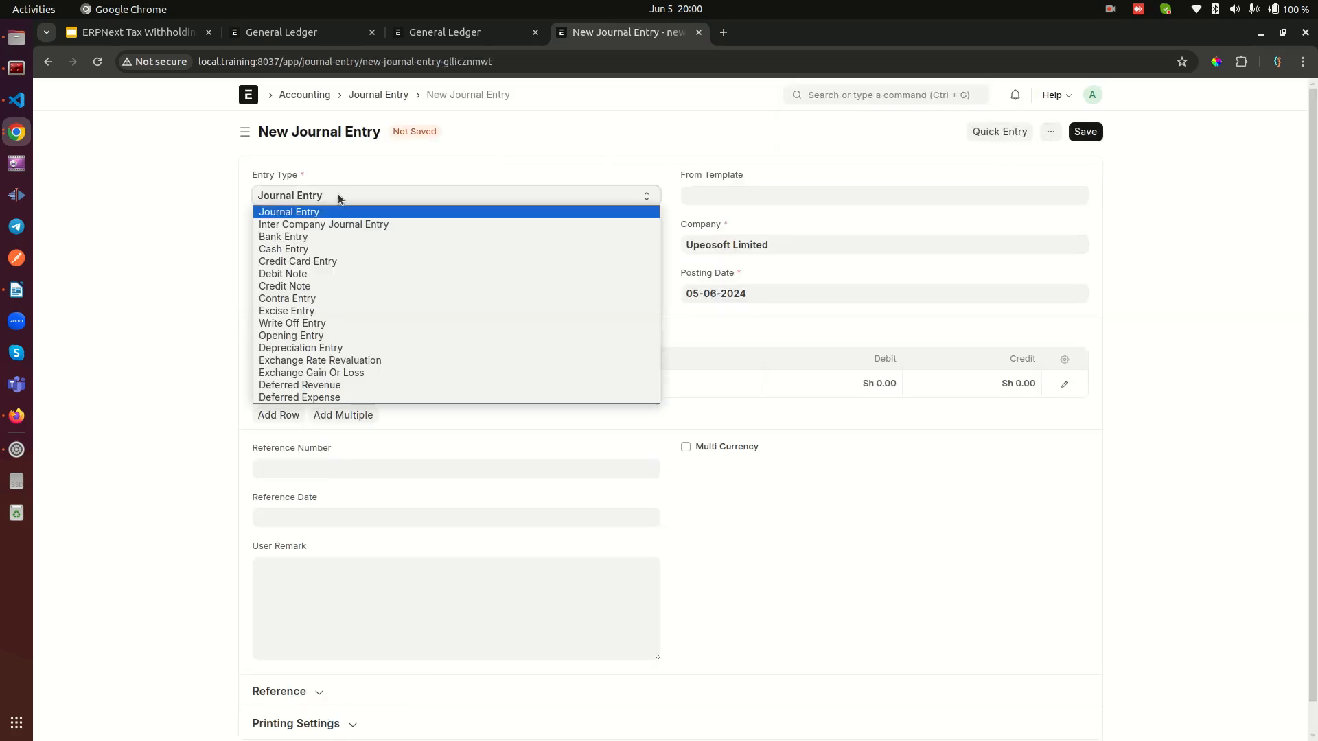
pyautogui.click(293, 312)
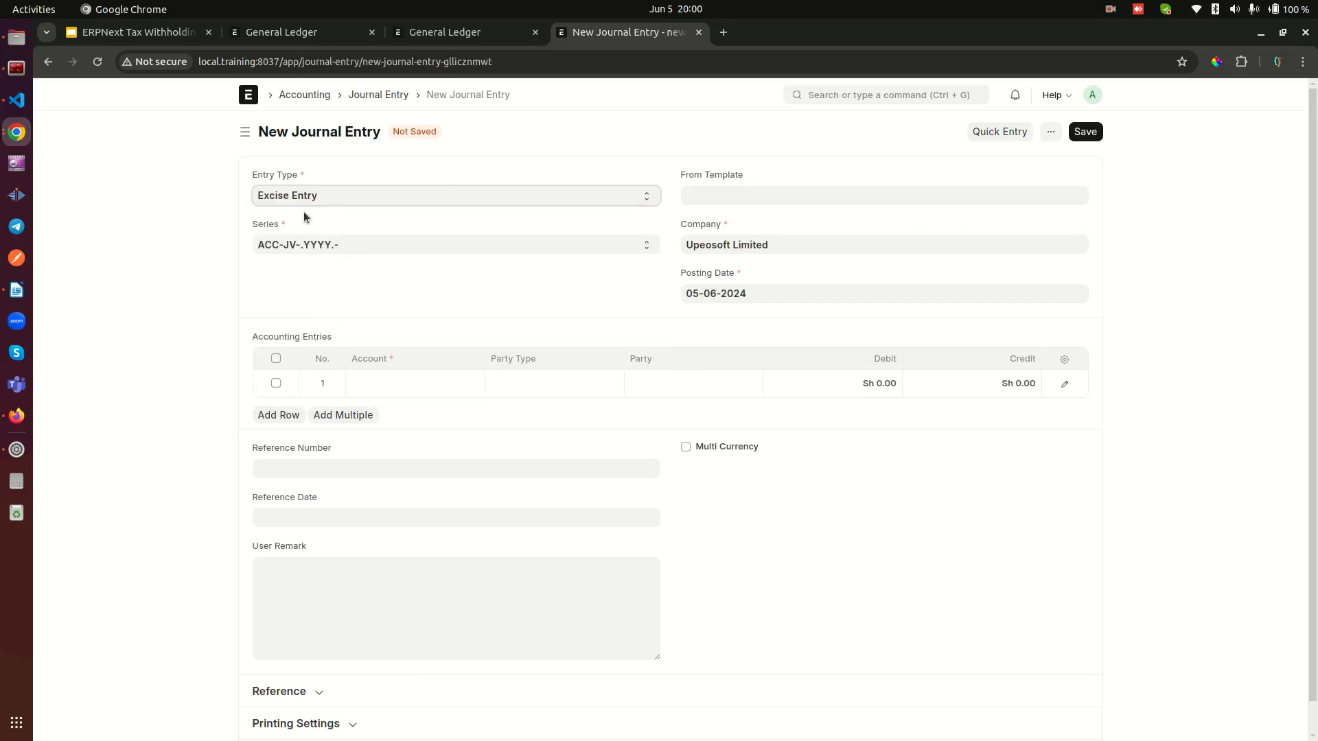
# Step: Credit Bank Account - UL with 500 in the first accounting row, checking the amount against the TDS account's ledger
pyautogui.click(413, 388)
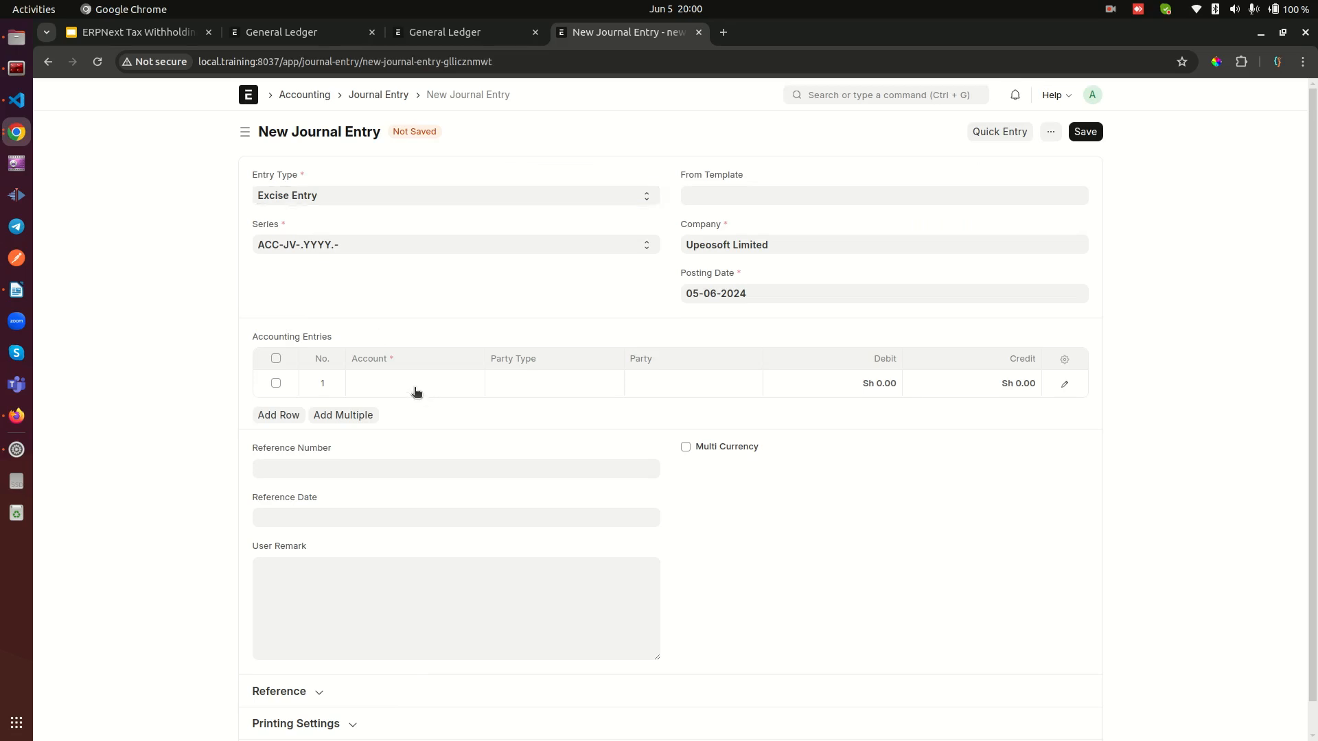
pyautogui.write('ban')
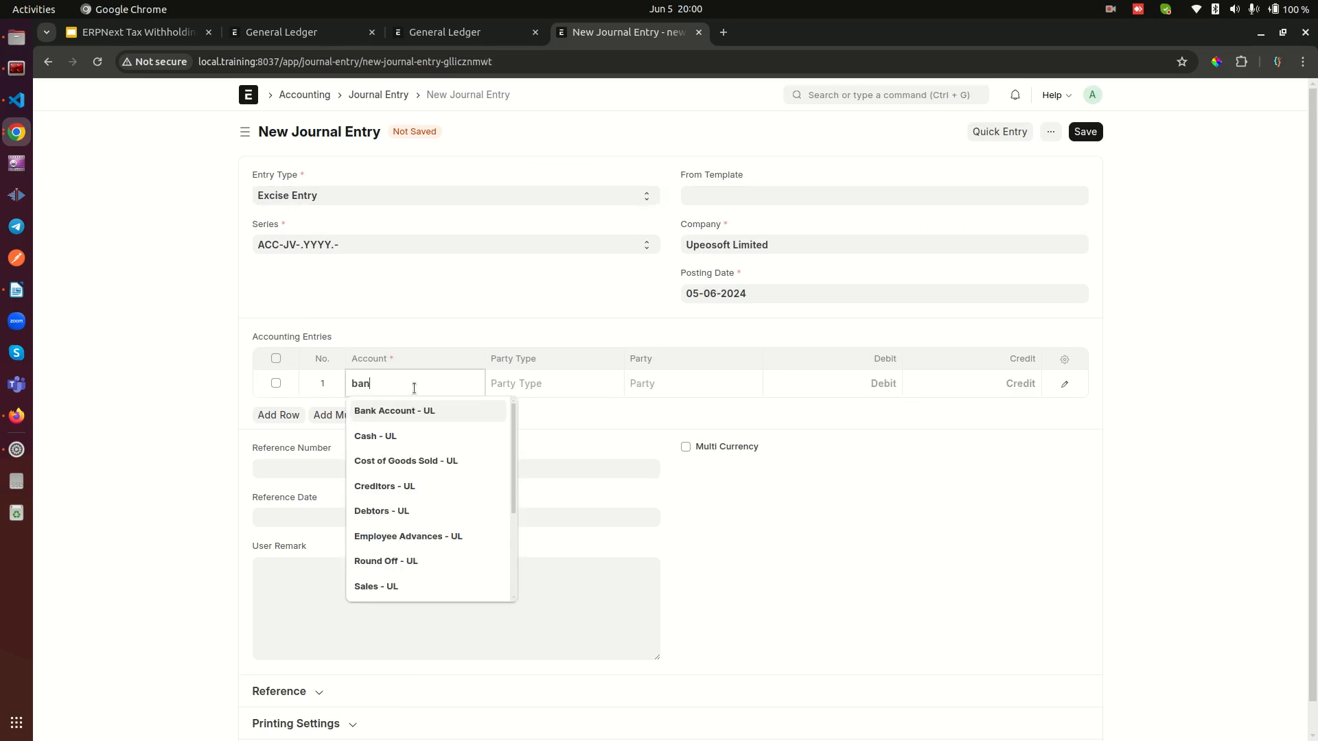
pyautogui.click(409, 412)
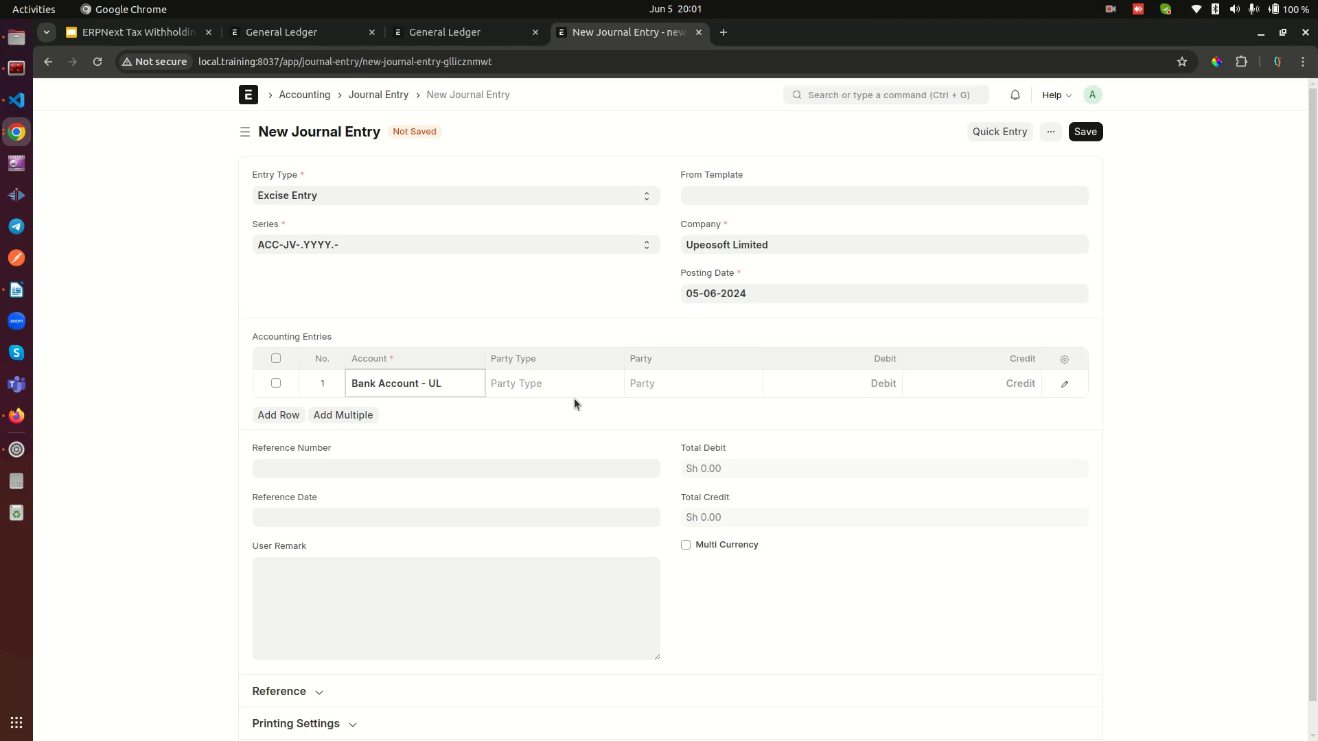
pyautogui.click(995, 380)
pyautogui.write('500')
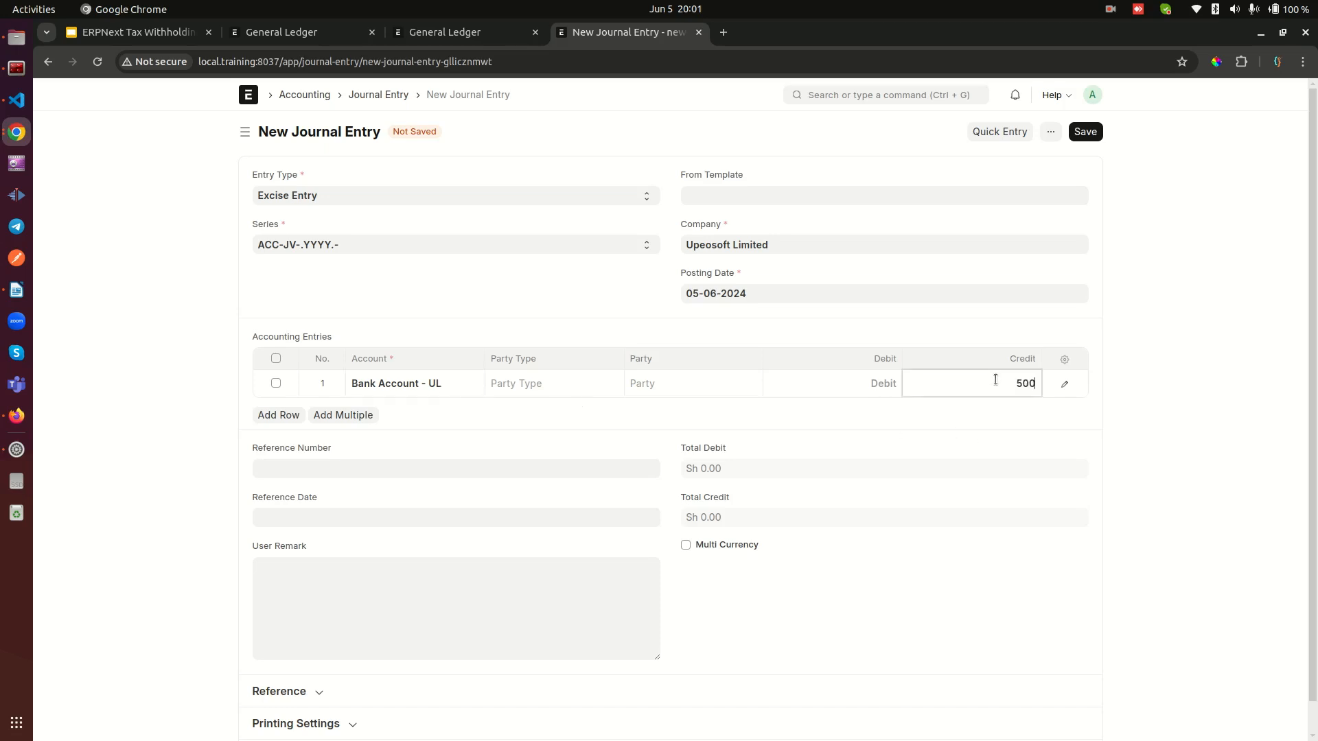
pyautogui.click(300, 34)
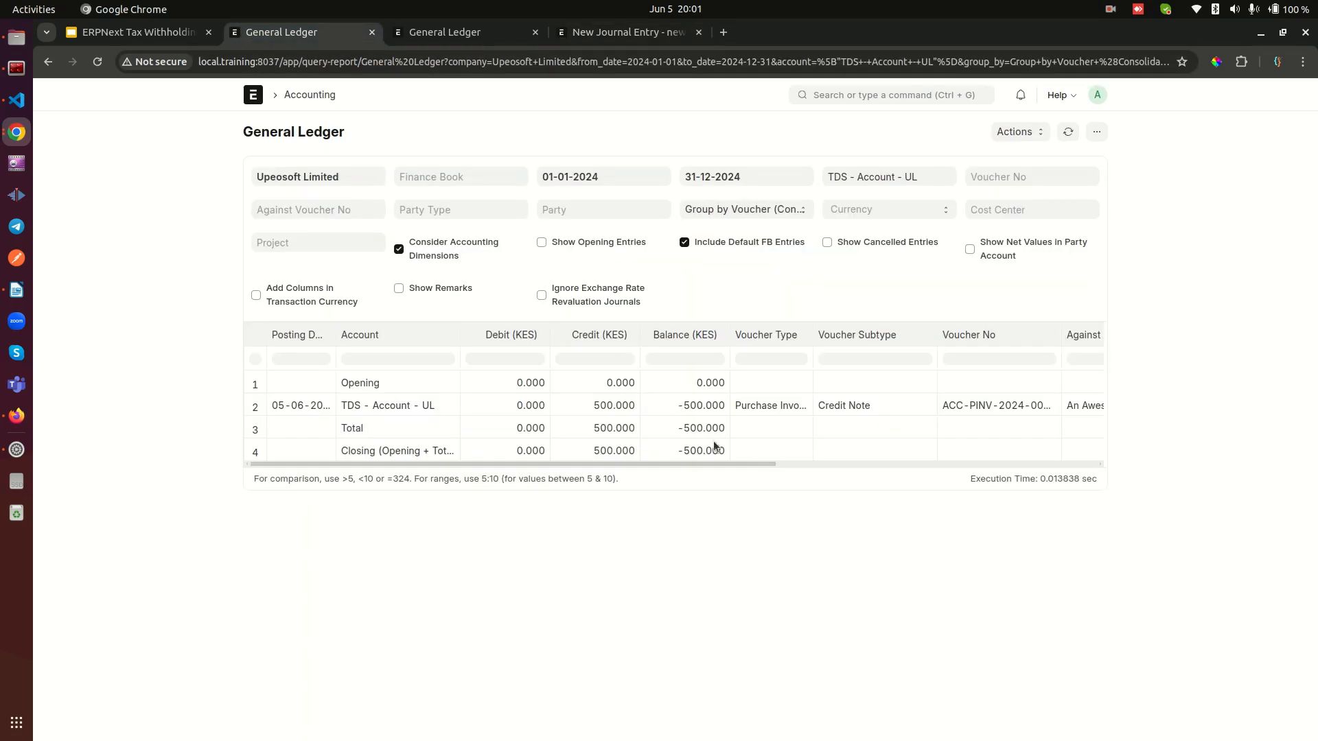
pyautogui.click(645, 35)
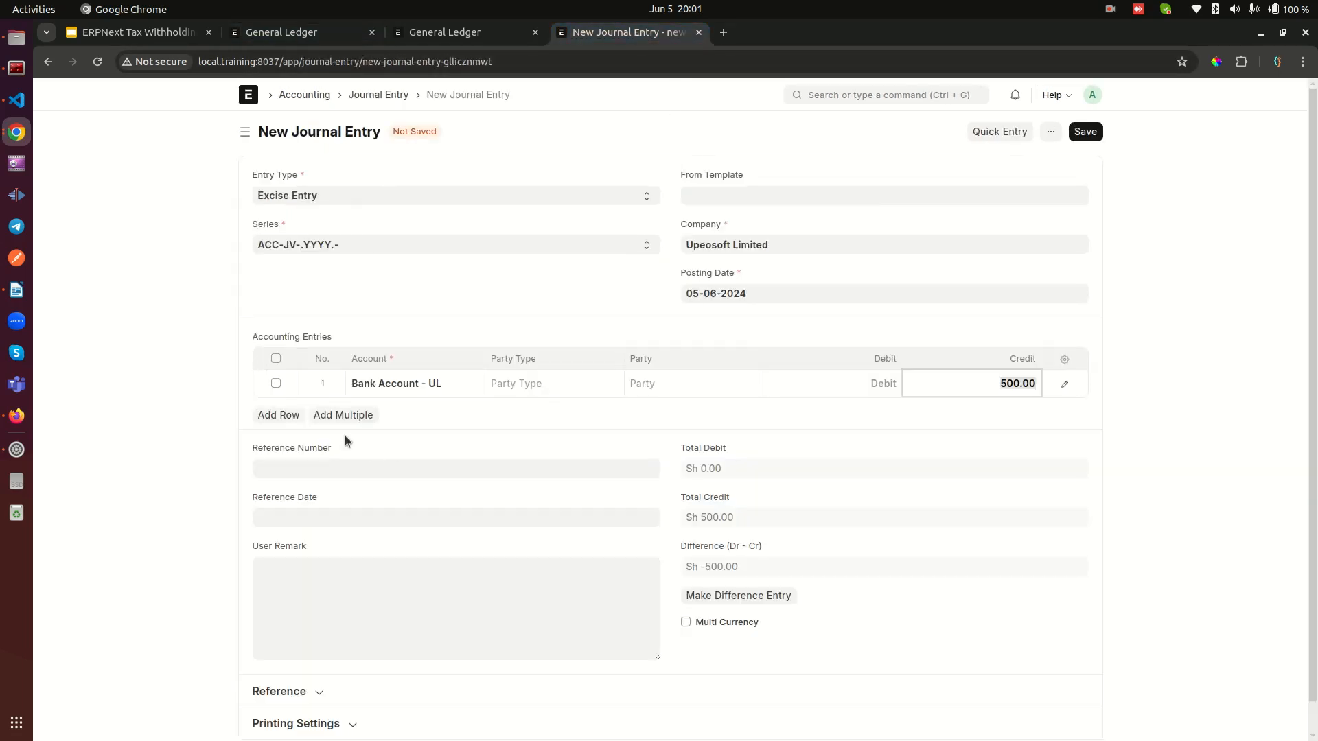
# Step: Add a second accounting row that debits TDS - Account - UL with 500
pyautogui.click(279, 416)
pyautogui.click(449, 412)
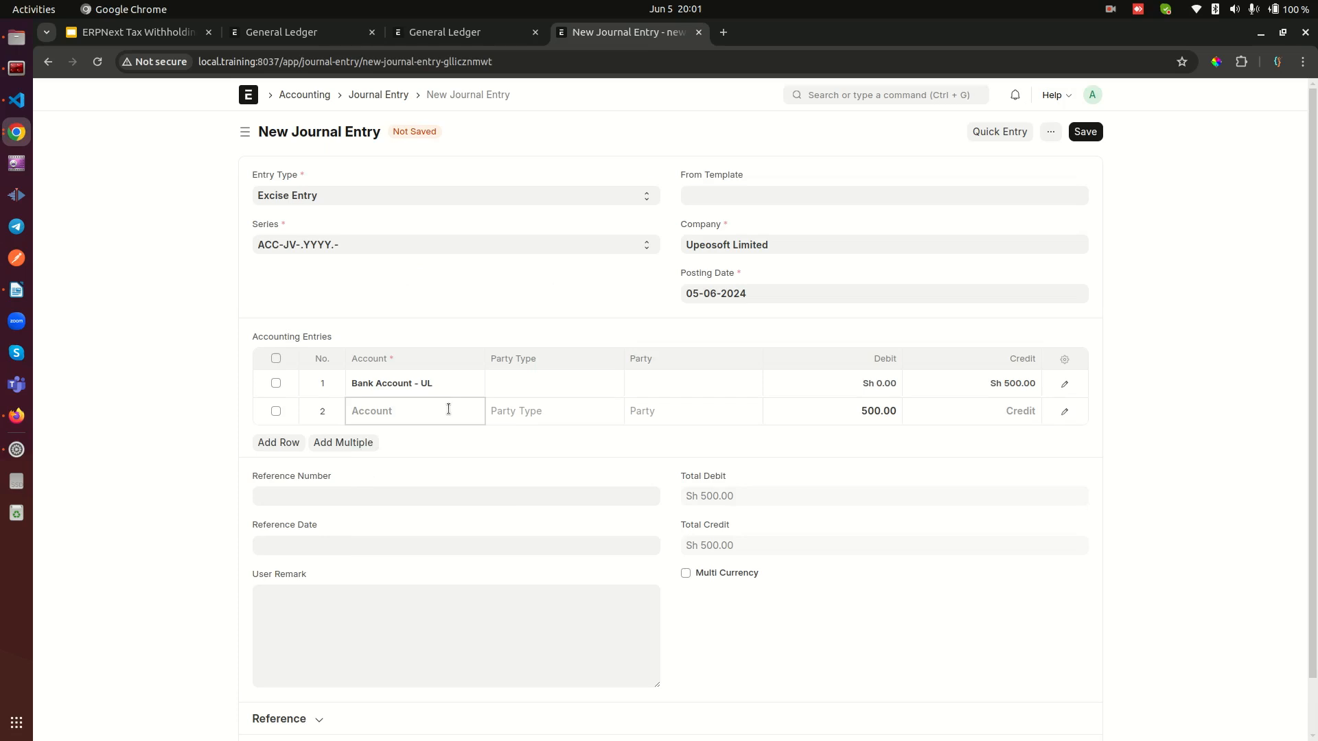
pyautogui.write('td')
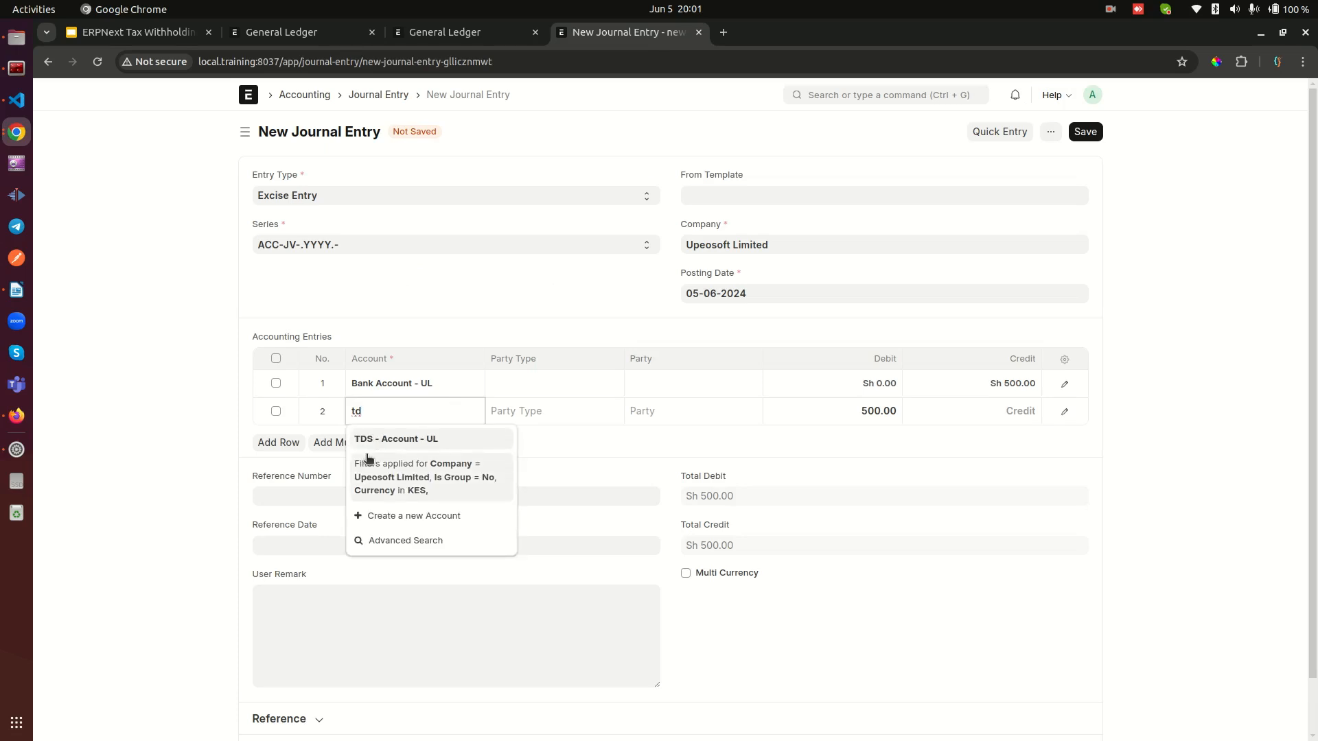
pyautogui.click(381, 441)
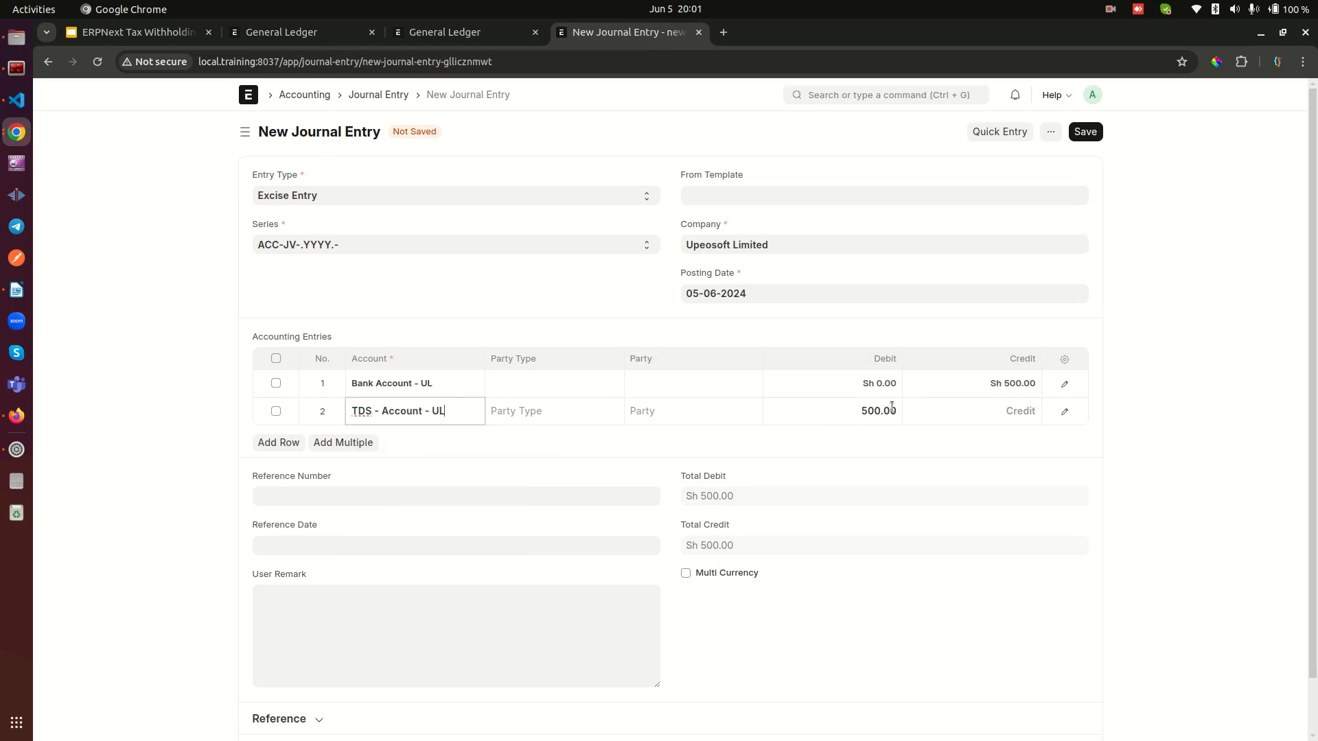
pyautogui.click(143, 426)
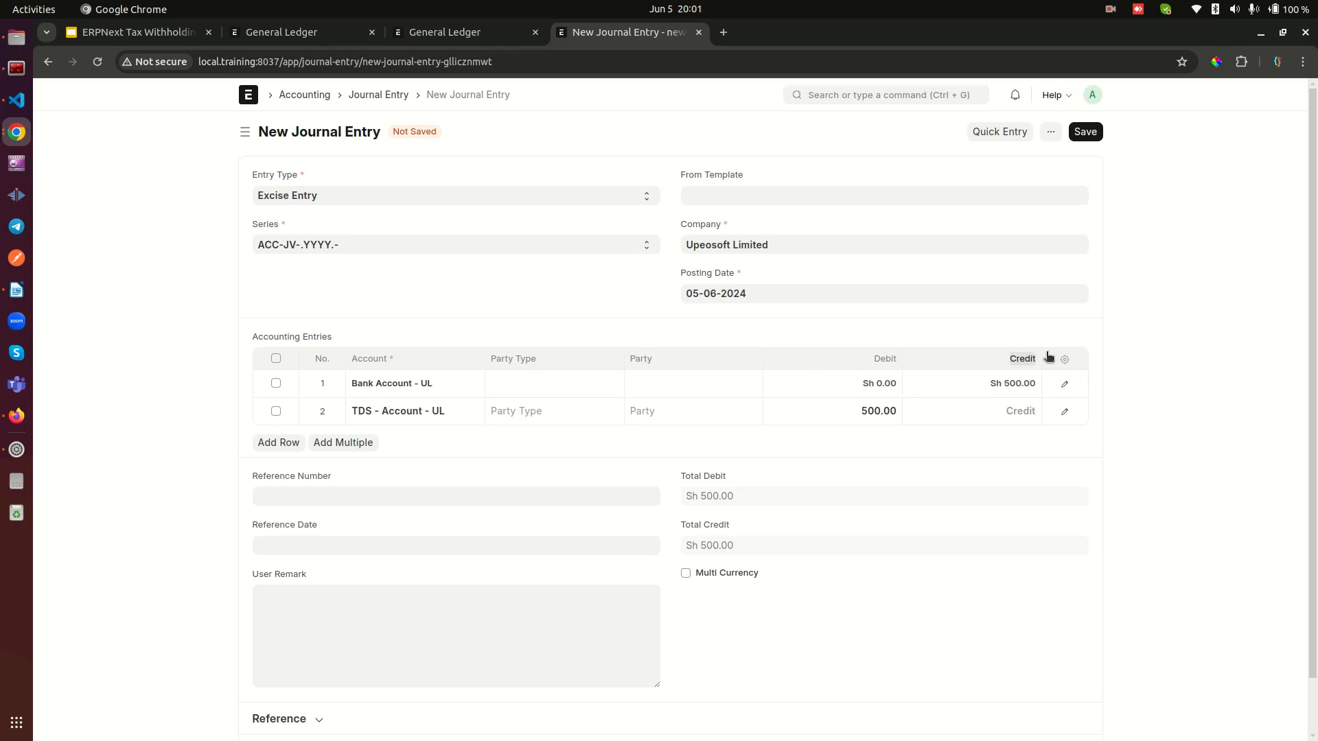
pyautogui.moveTo(1008, 358); pyautogui.dragTo(1035, 359)
pyautogui.click(145, 430)
# Step: Save the excise journal entry and permanently submit it
pyautogui.click(1085, 138)
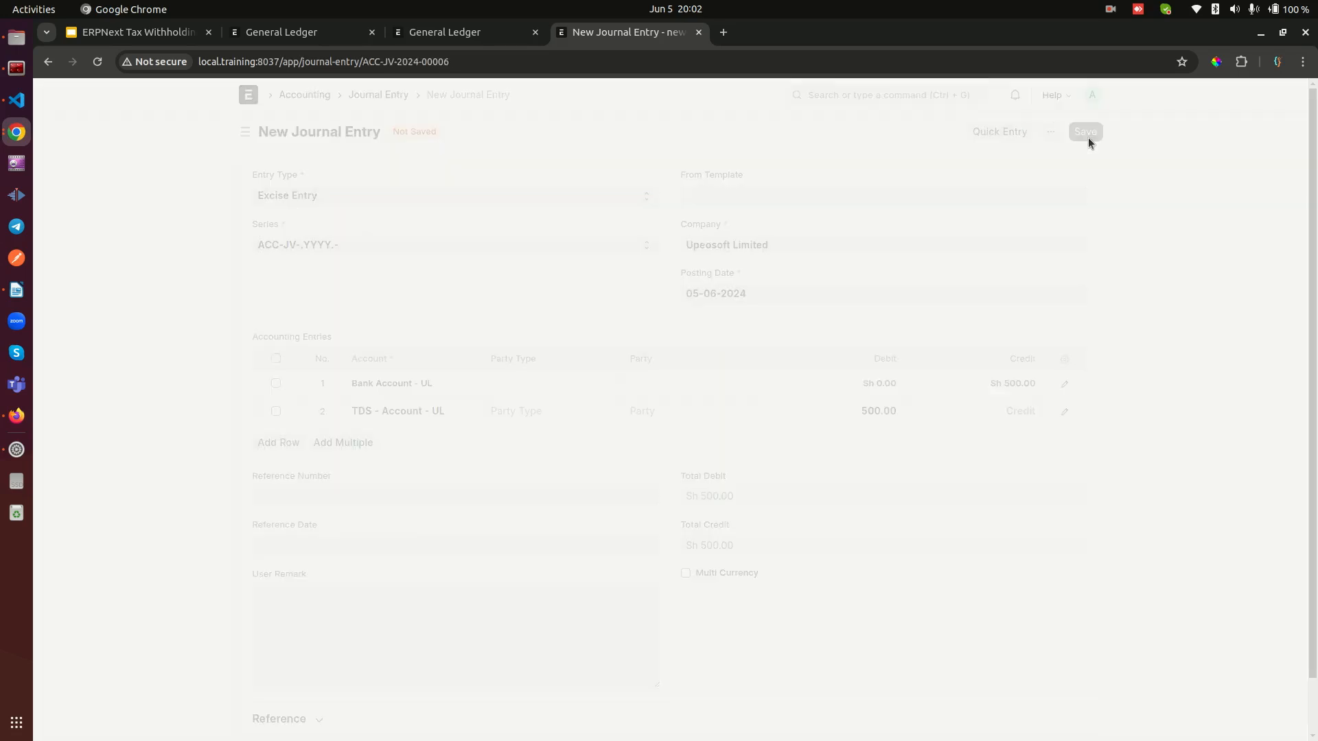
pyautogui.click(1080, 130)
pyautogui.click(839, 195)
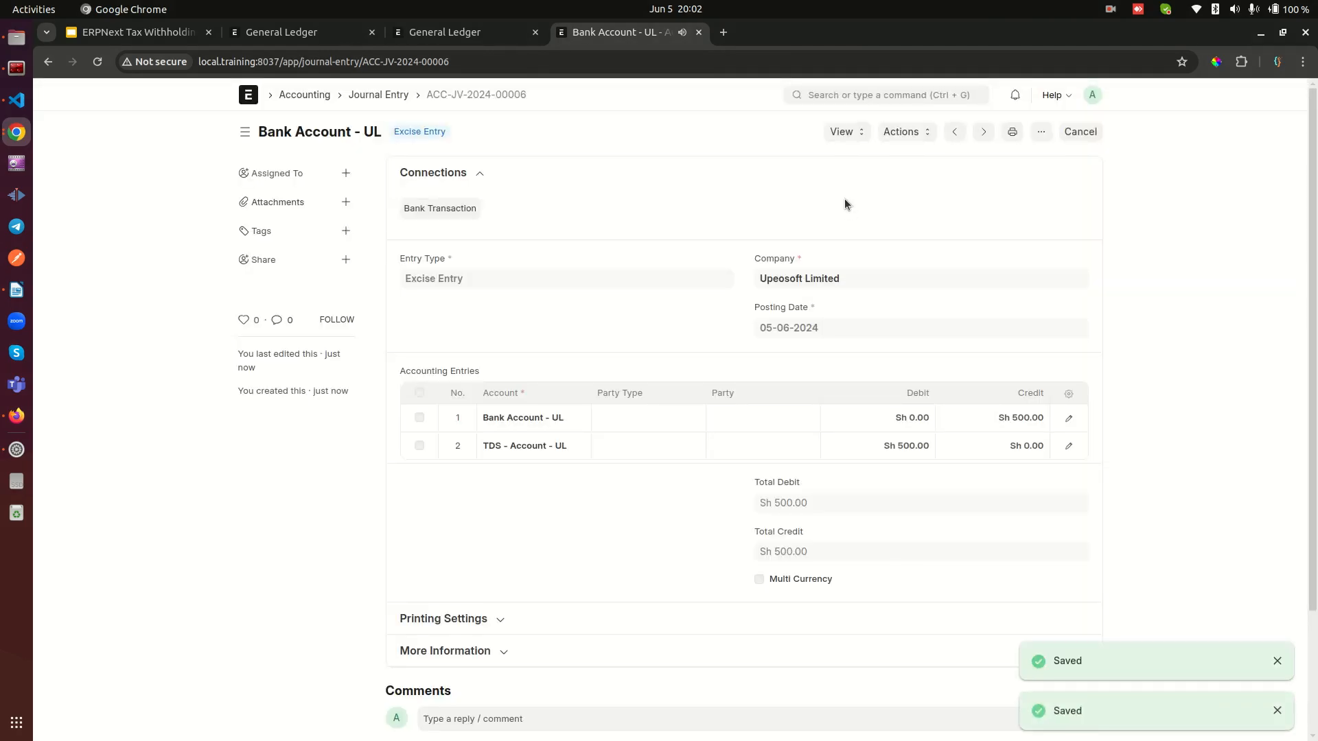
# Step: Refresh the Bank Account - UL and TDS - Account - UL ledgers and compare how the excise entry affects both balances
pyautogui.click(440, 35)
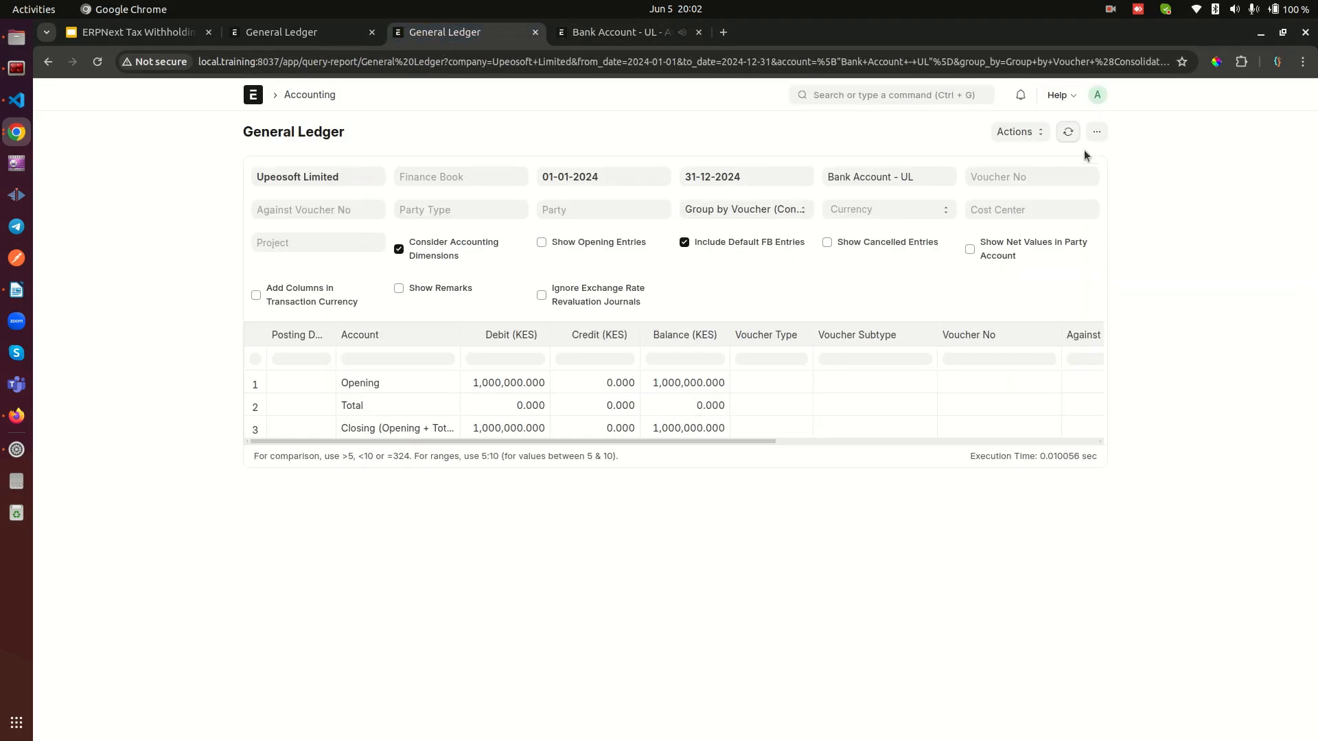
pyautogui.click(1068, 131)
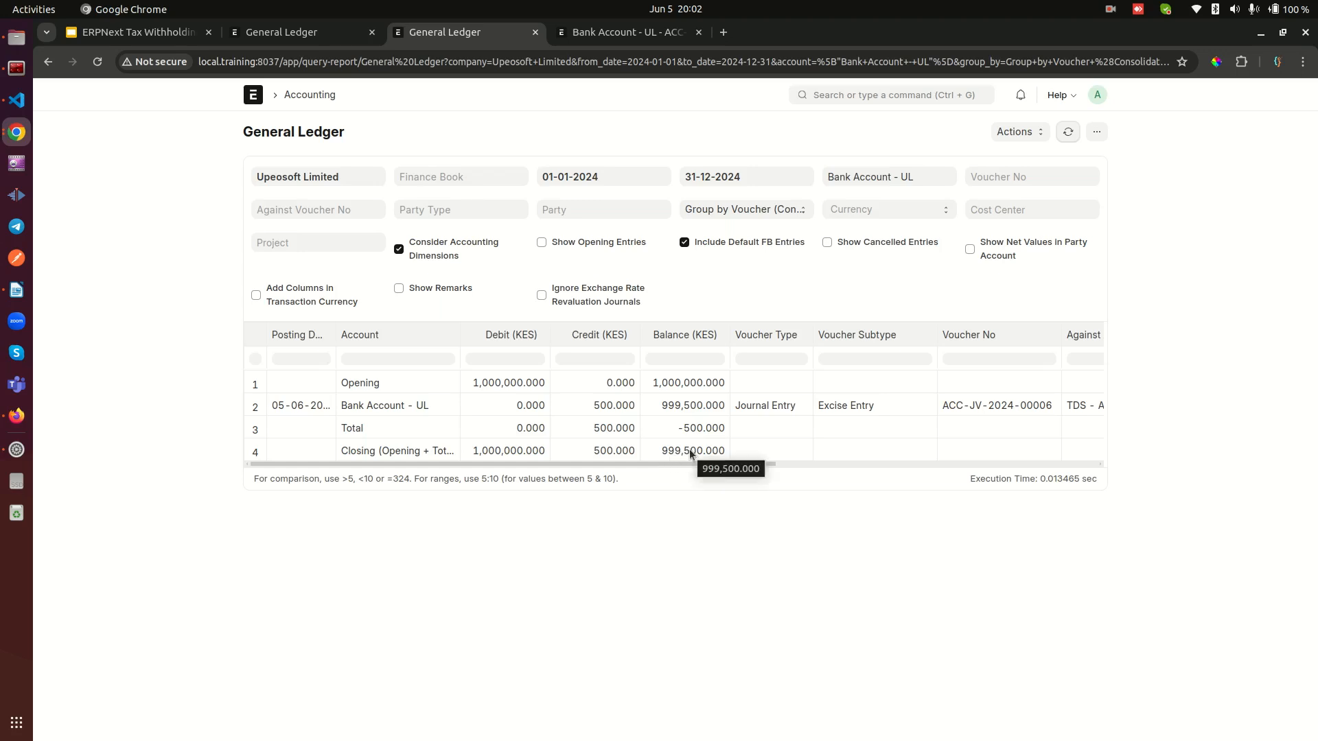
pyautogui.click(327, 38)
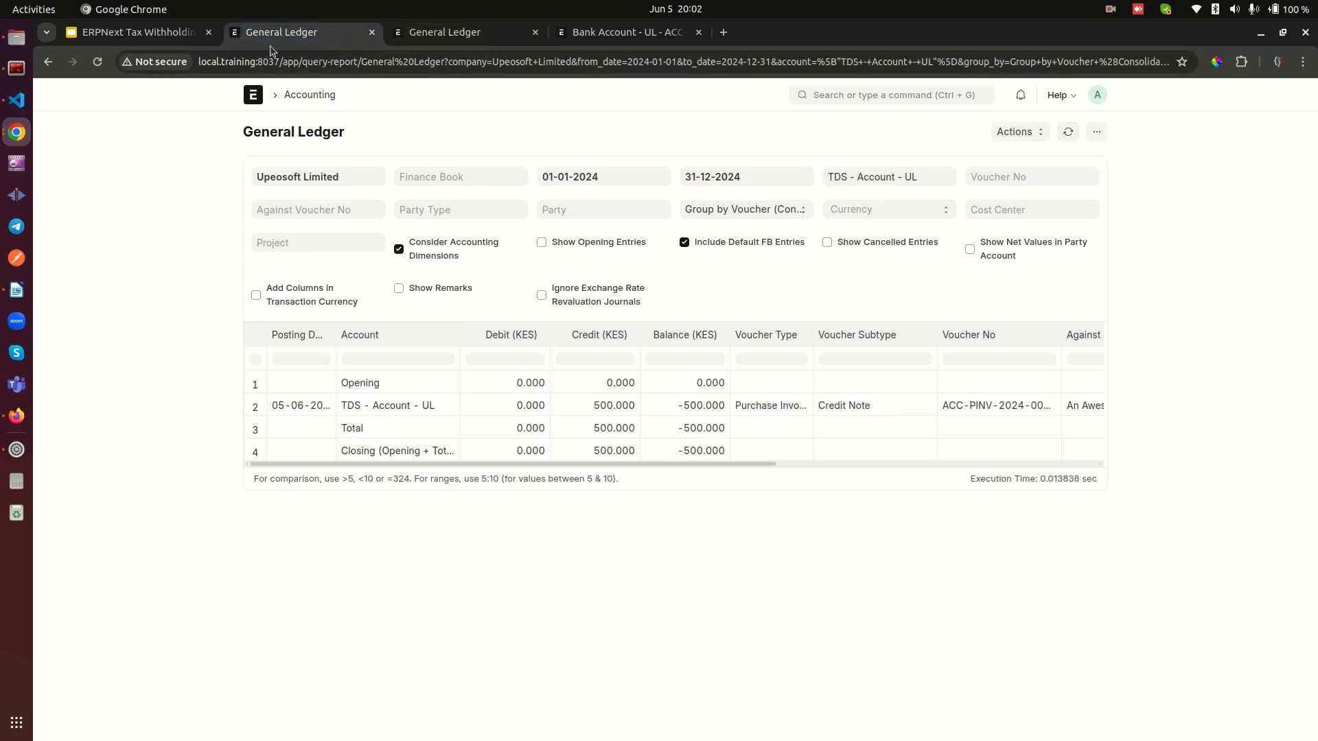
pyautogui.click(1065, 133)
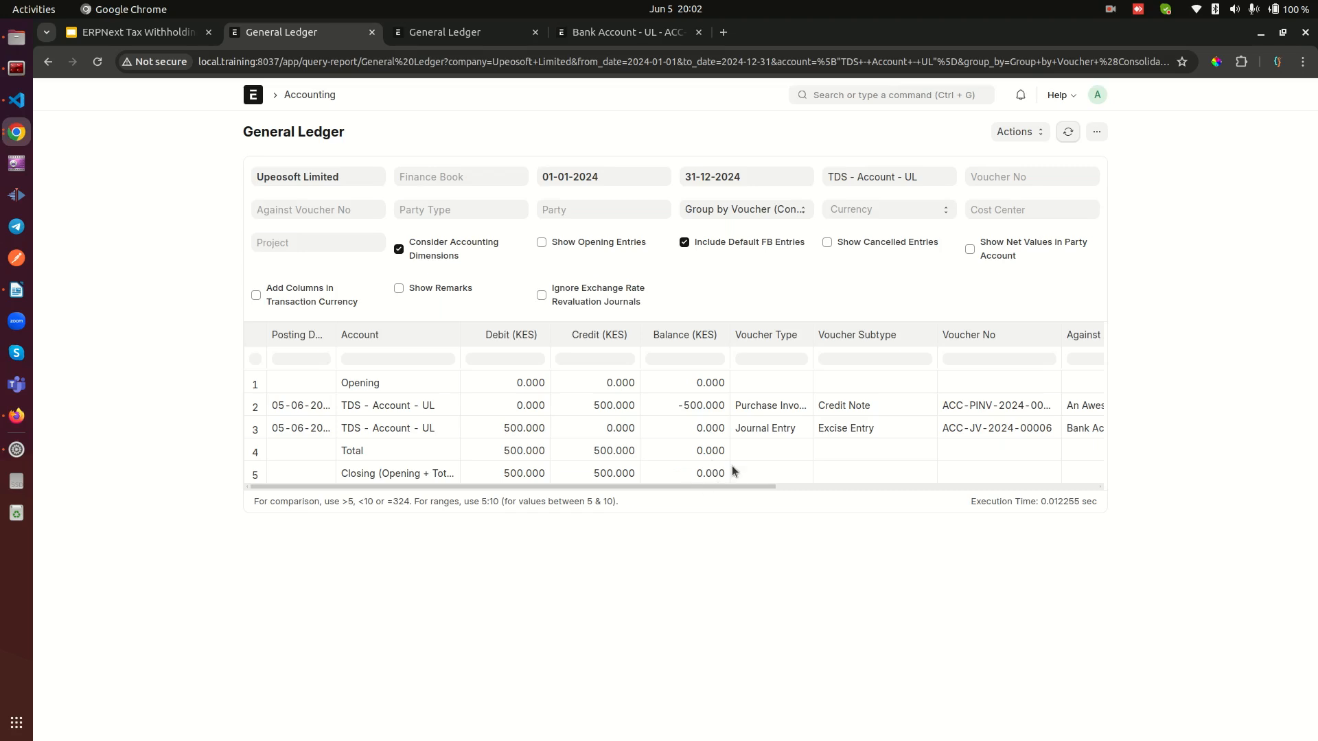
pyautogui.click(443, 34)
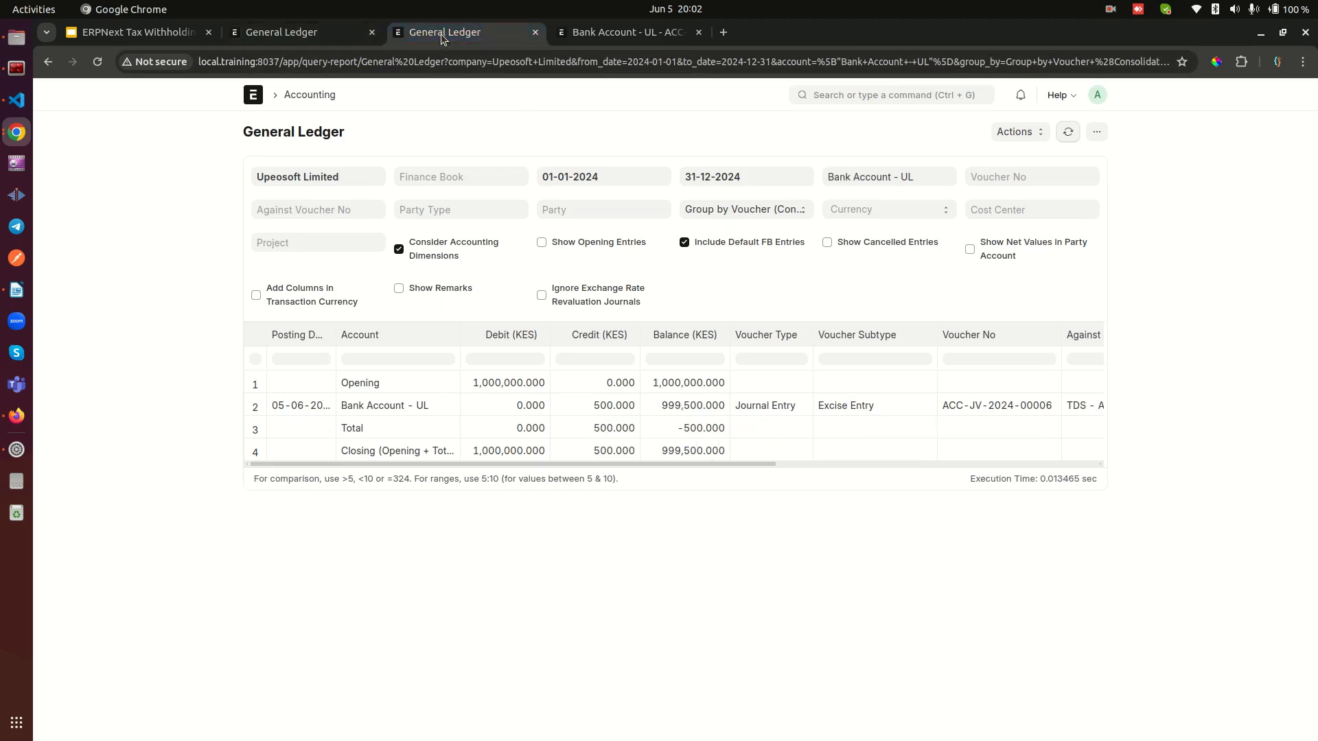
pyautogui.click(319, 35)
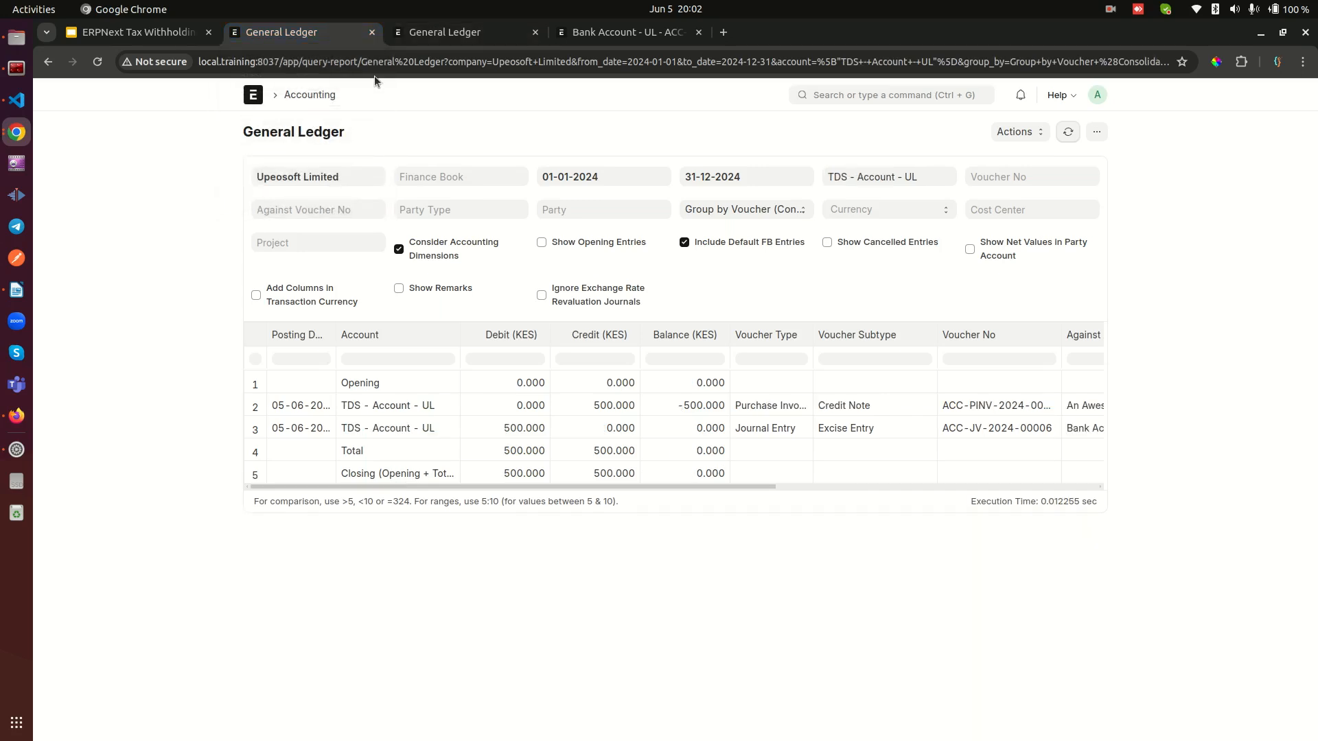
# Step: Search for the Purchase Invoice list and open the unpaid invoice from An Awesome Supplier
pyautogui.click(869, 94)
pyautogui.write('purchase')
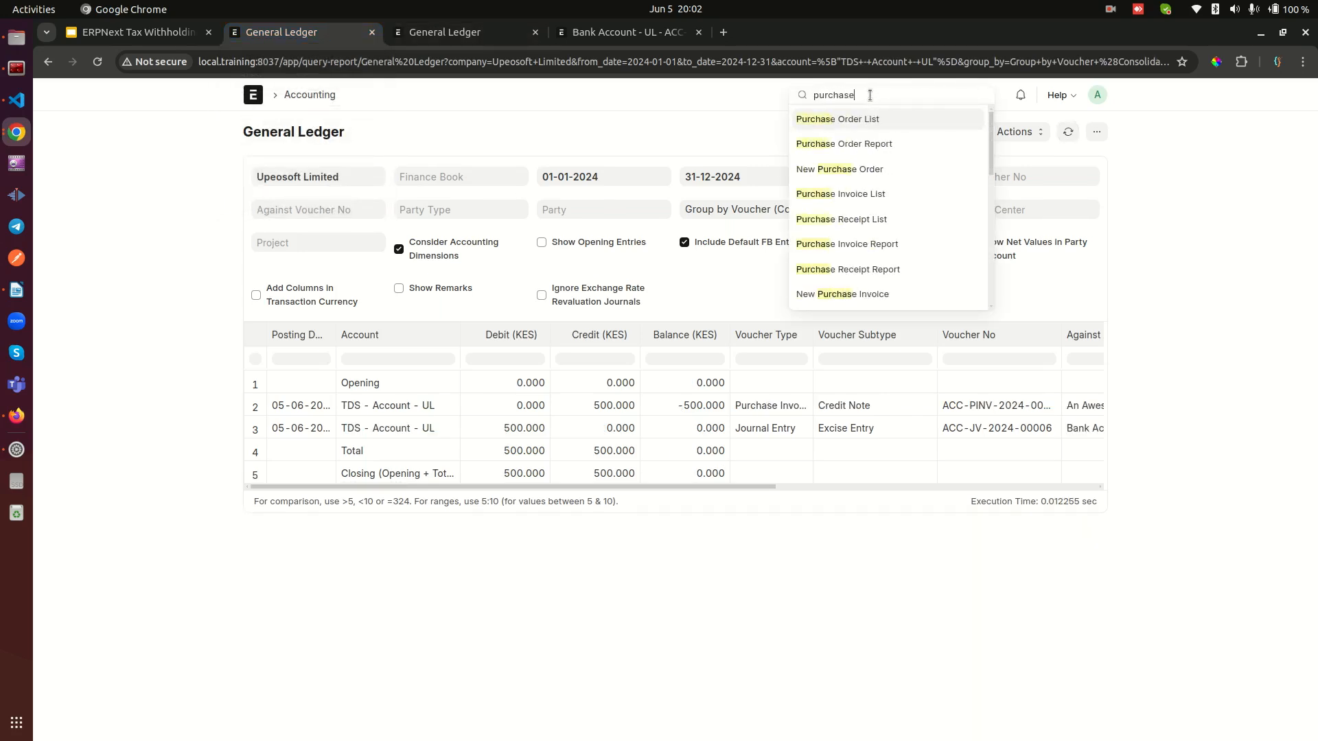
pyautogui.write(' inv')
pyautogui.click(871, 120)
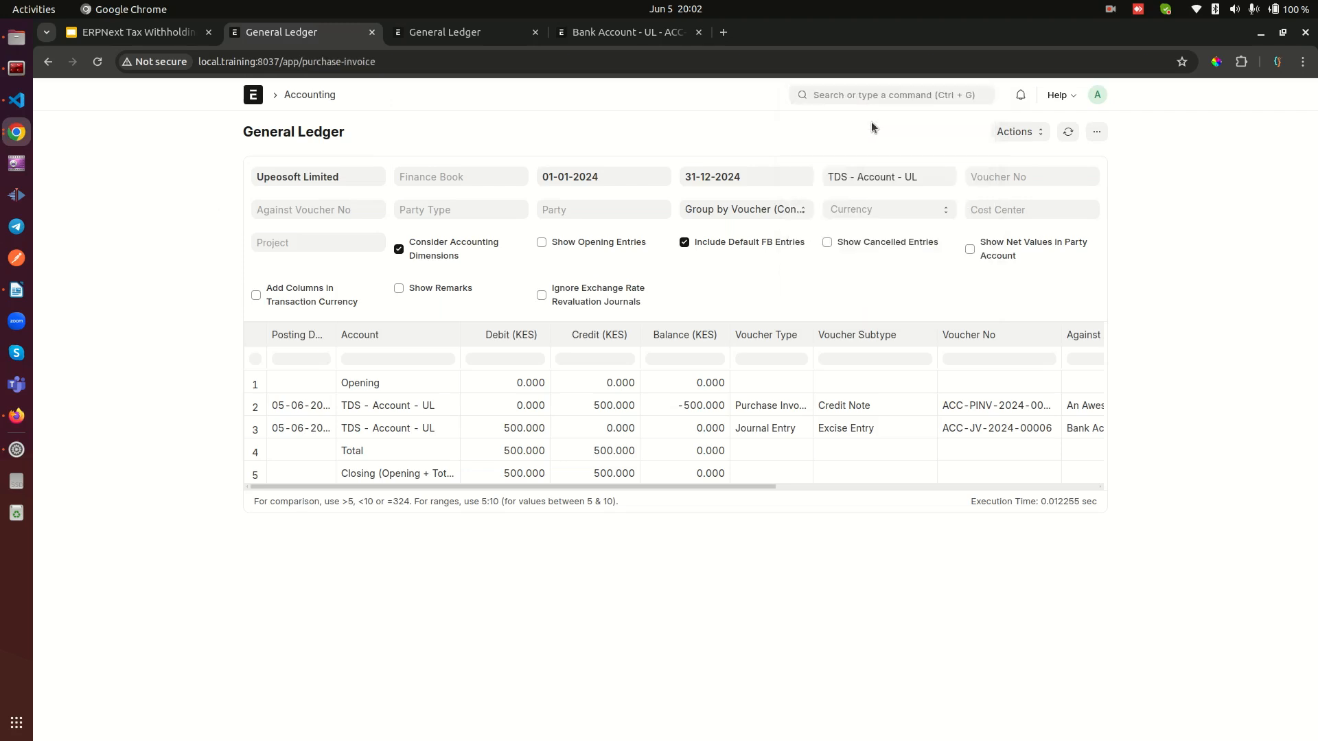
pyautogui.click(459, 259)
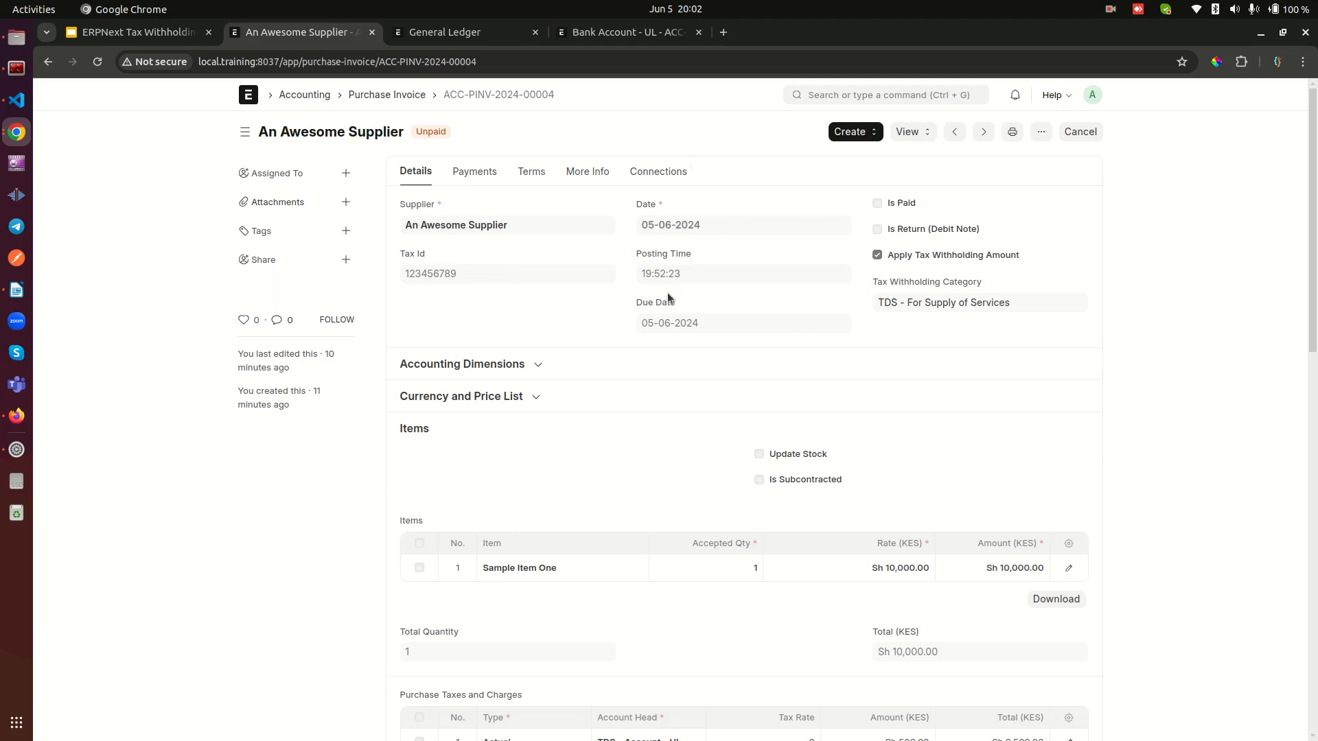
# Step: Create a payment entry from the purchase invoice and set the mode of payment to Cash
pyautogui.click(875, 127)
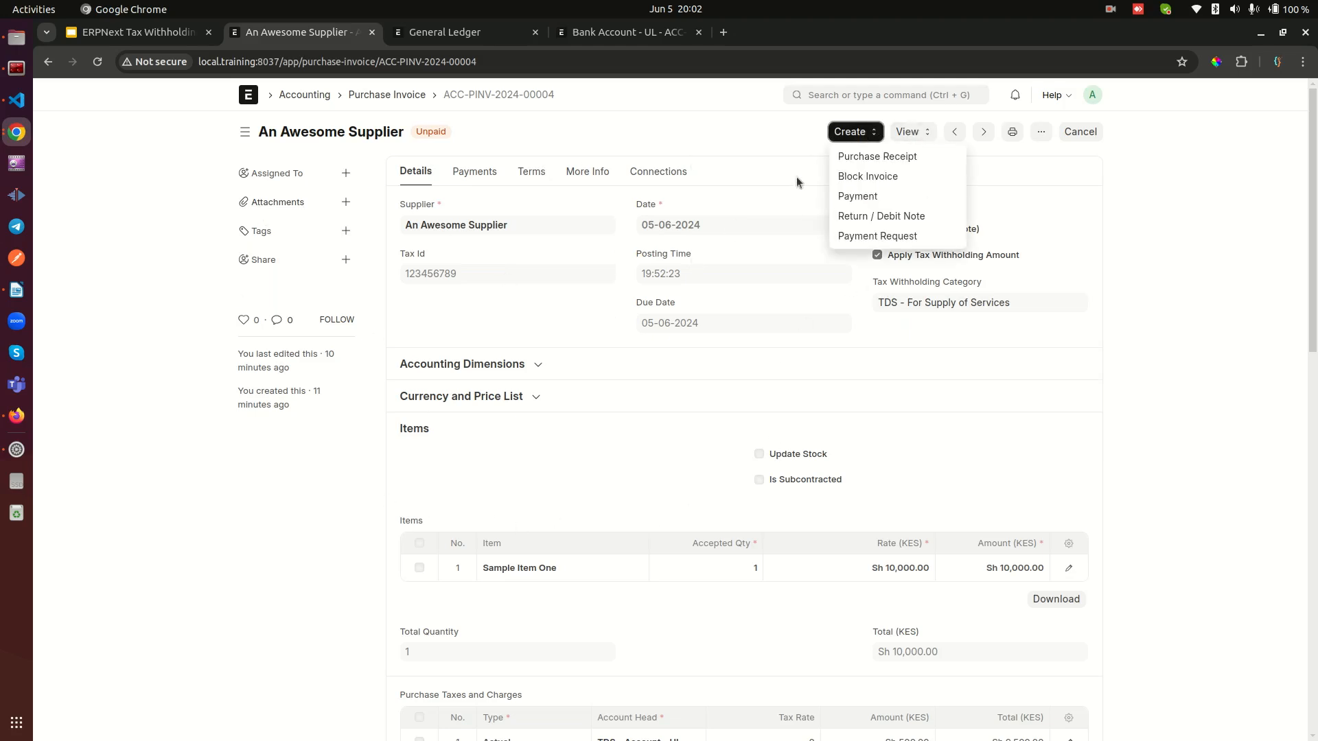
pyautogui.click(862, 198)
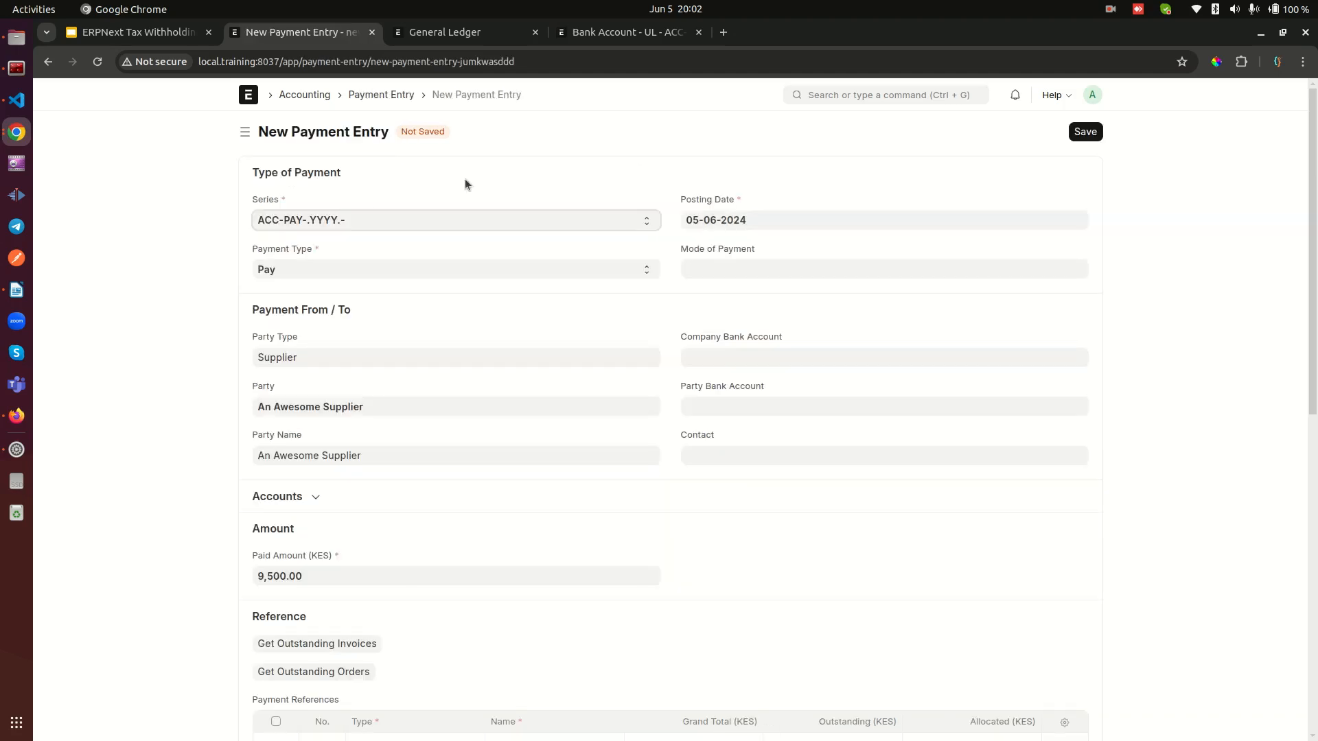
pyautogui.click(731, 267)
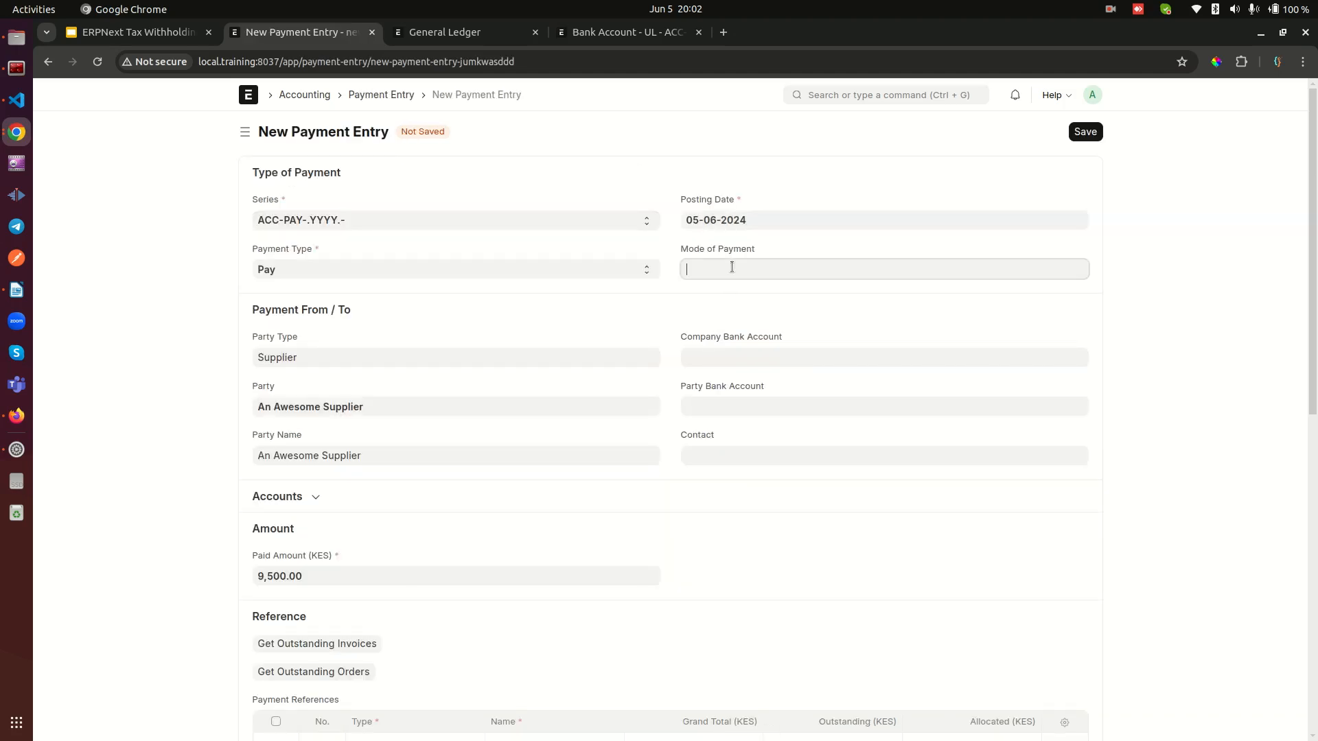
pyautogui.click(722, 316)
# Step: Review the payment entry's paid amount, invoice reference and taxes, and save and submit the entry
pyautogui.scroll(-3, 406, 447)
pyautogui.moveTo(245, 303); pyautogui.dragTo(292, 327)
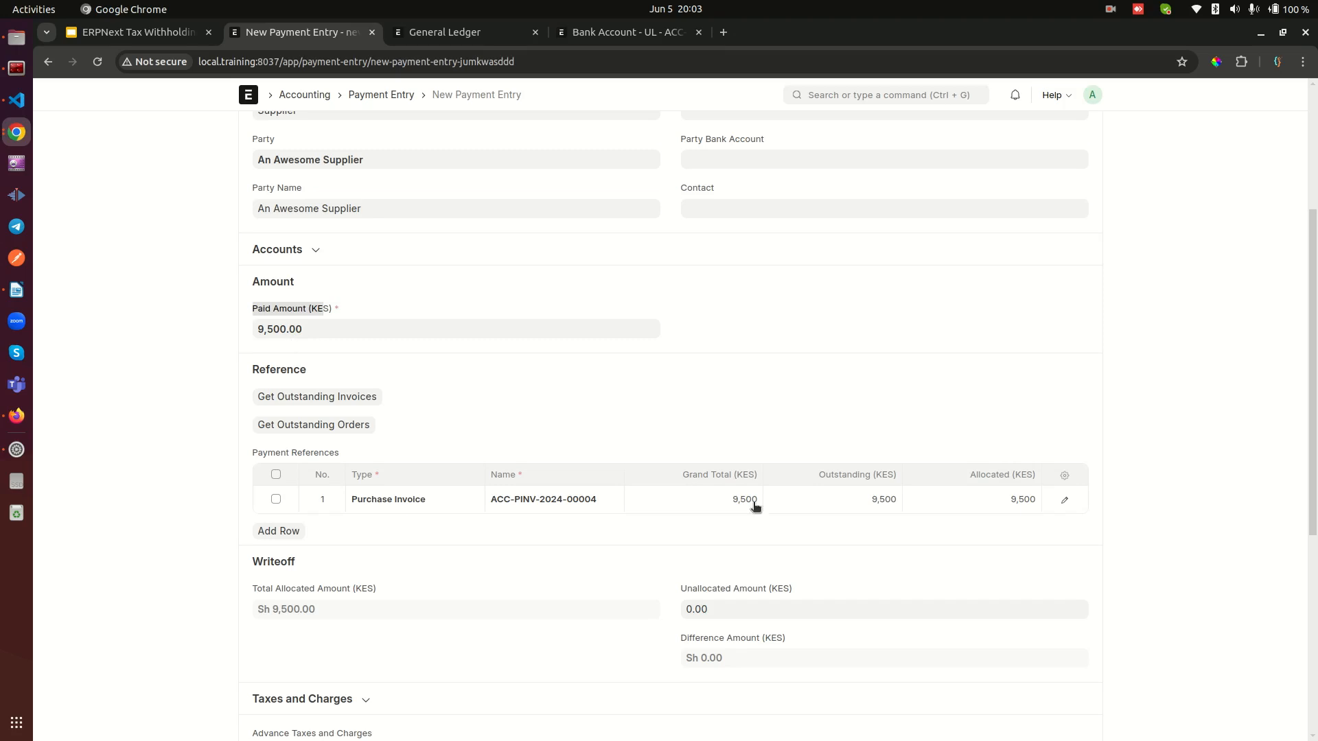
pyautogui.scroll(-3, 611, 472)
pyautogui.scroll(-2, 611, 472)
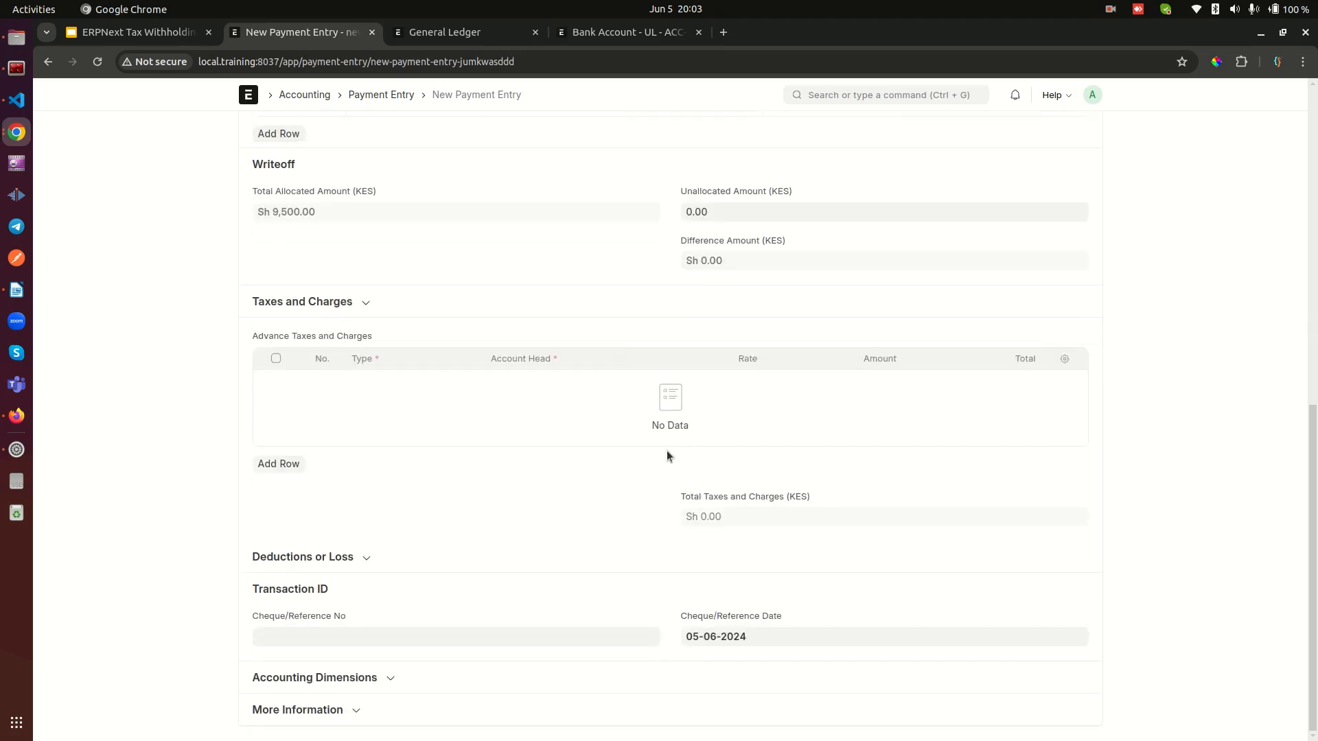
pyautogui.scroll(10, 1098, 186)
pyautogui.click(1097, 129)
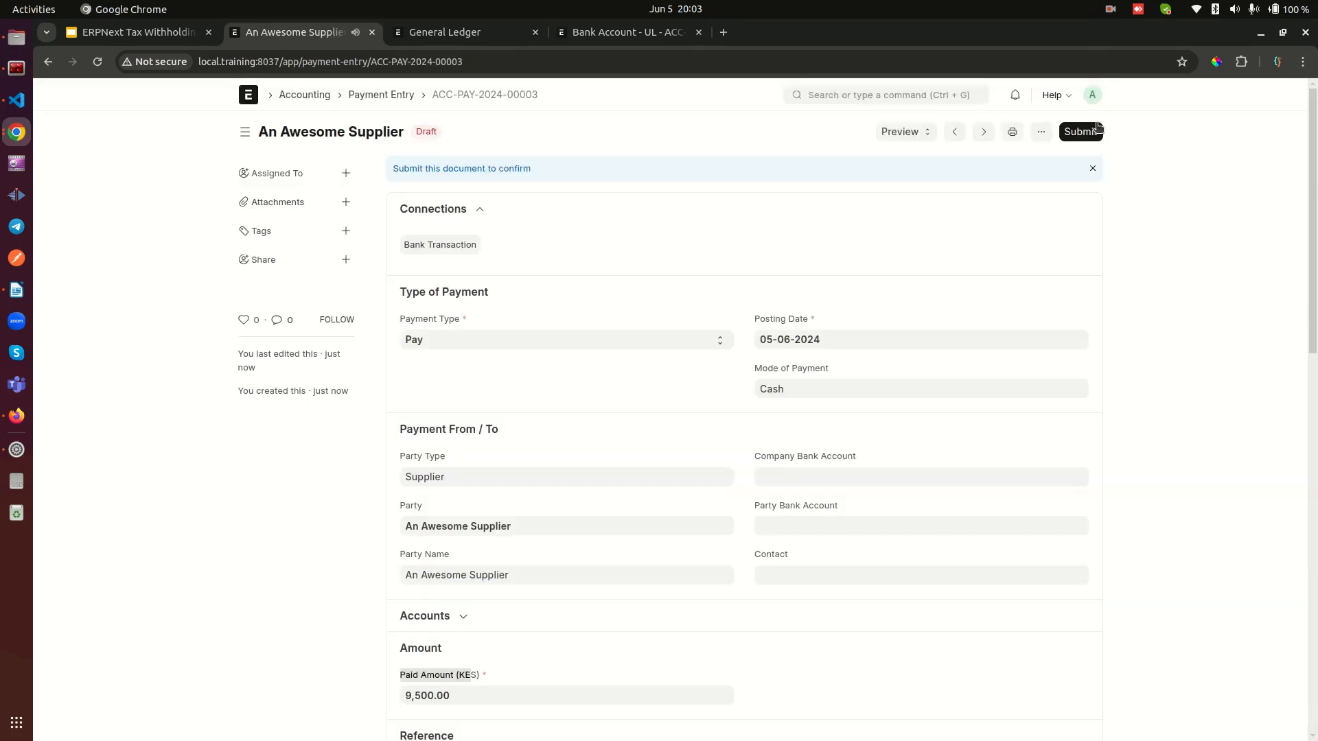
pyautogui.click(1091, 131)
pyautogui.click(841, 203)
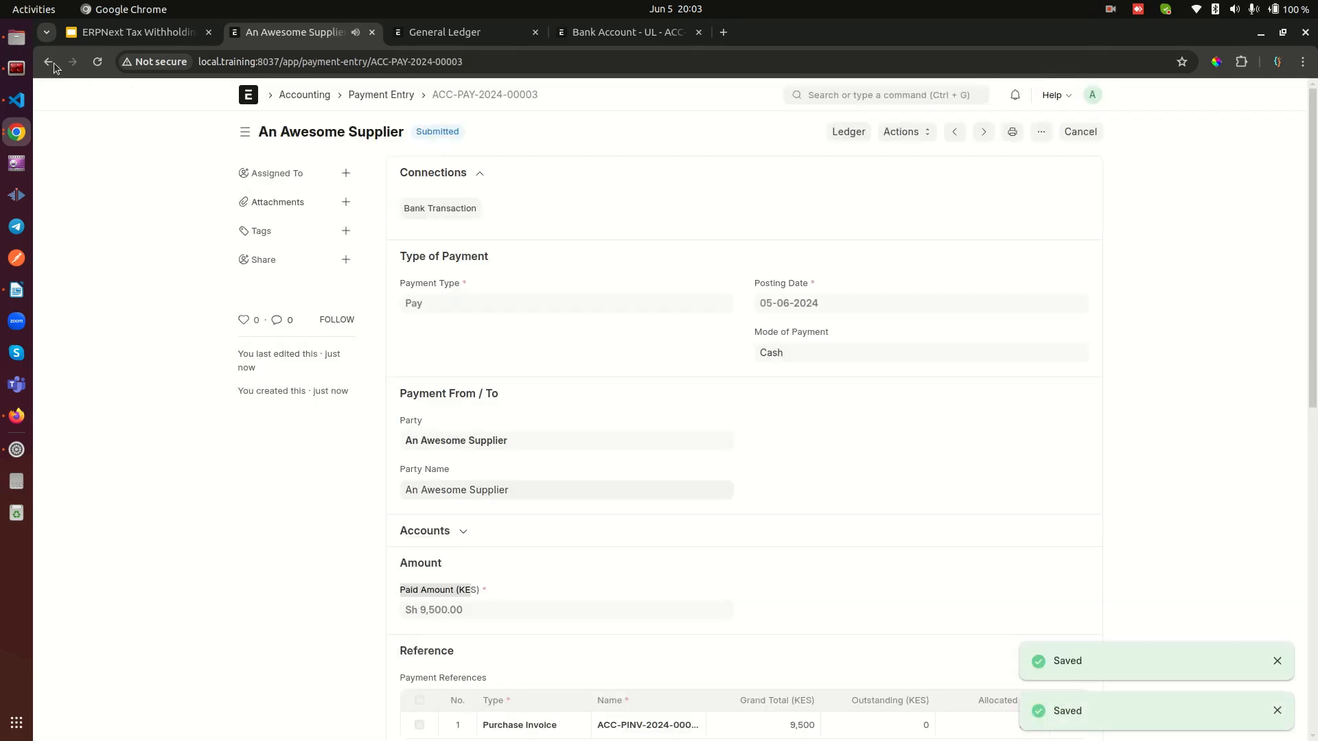
# Step: Return to the supplier's purchase invoice and examine its payment status, withholding category, item amount, tax deduction and grand total
pyautogui.click(51, 63)
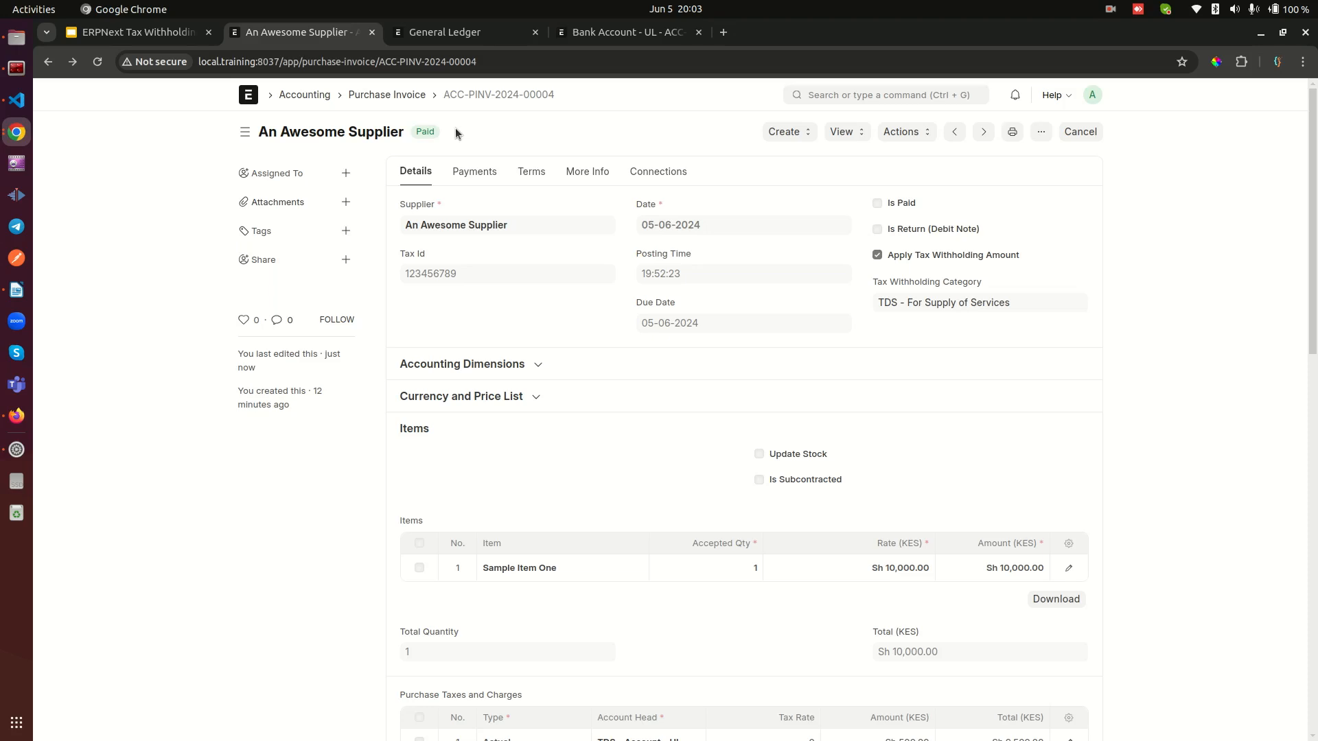
pyautogui.scroll(-4, 707, 344)
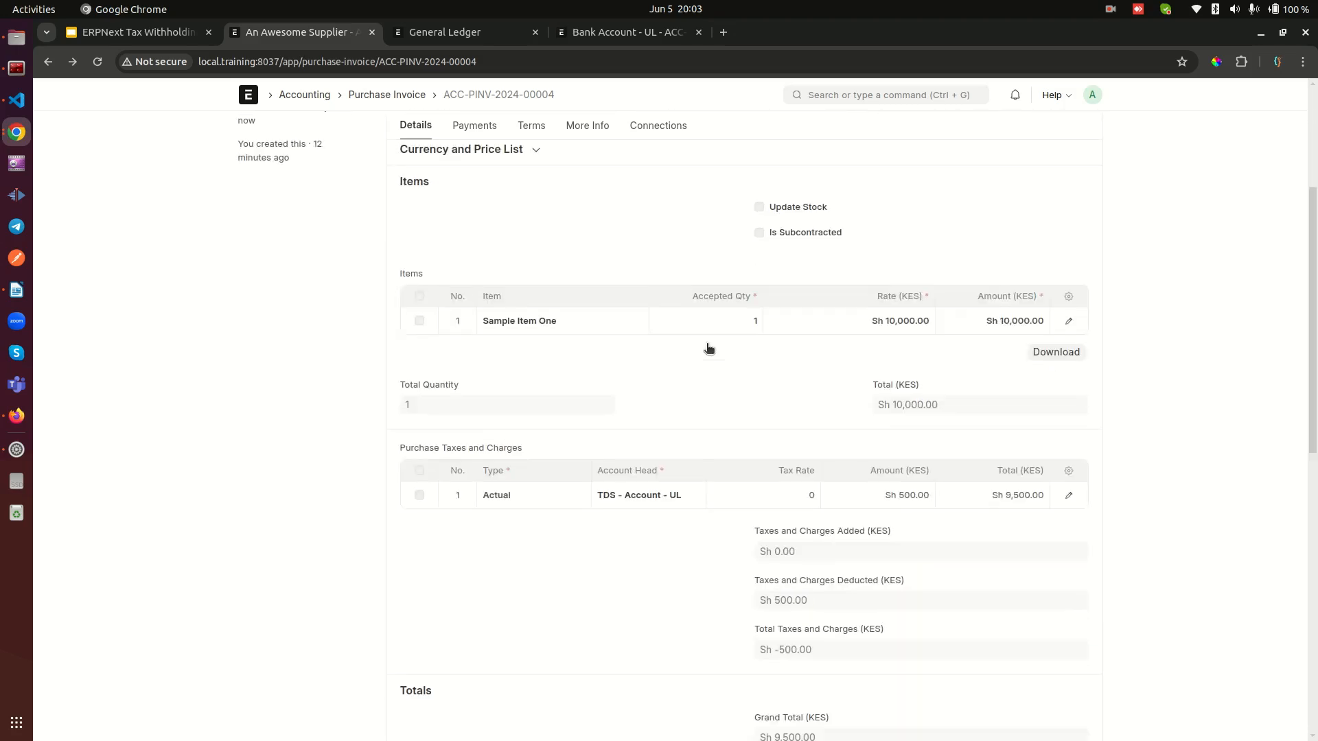
pyautogui.scroll(5, 708, 347)
pyautogui.moveTo(1010, 313); pyautogui.dragTo(837, 240)
pyautogui.click(876, 330)
pyautogui.scroll(-3, 719, 399)
pyautogui.scroll(-5, 966, 440)
pyautogui.scroll(8, 950, 420)
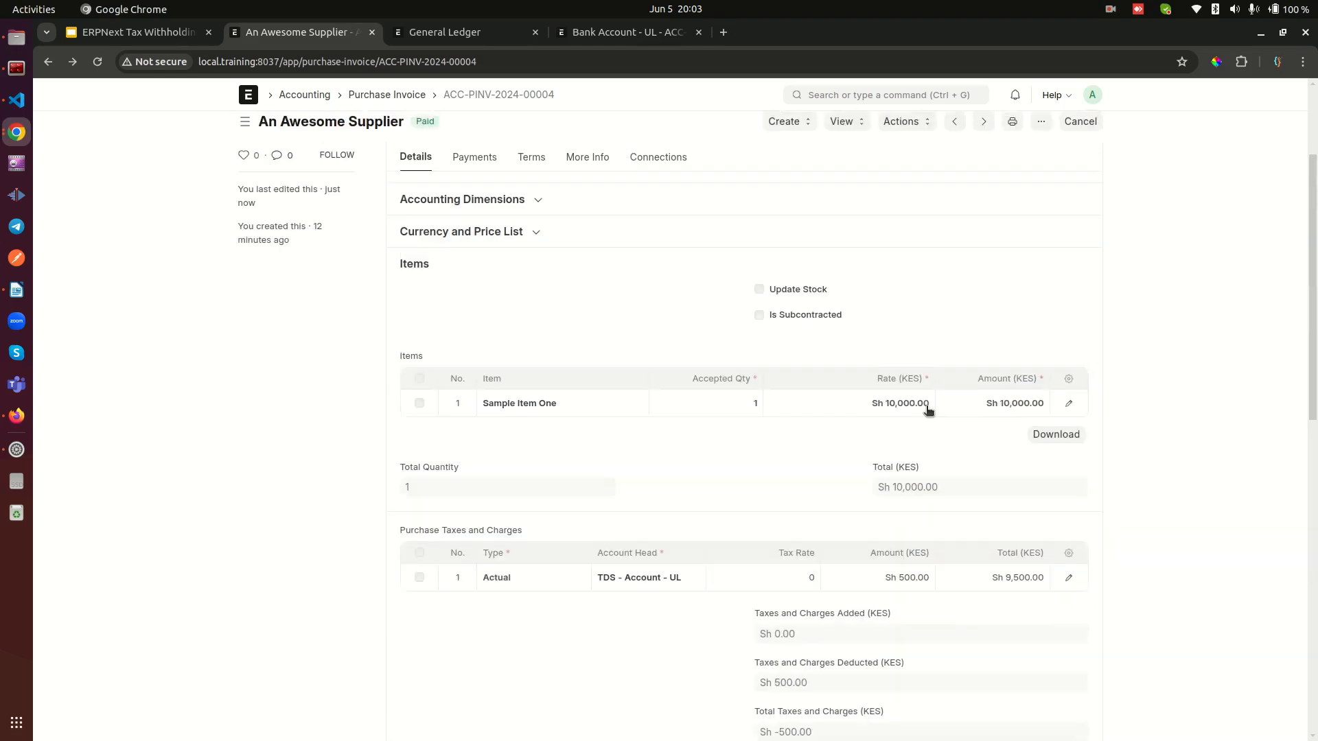
pyautogui.scroll(-5, 1031, 471)
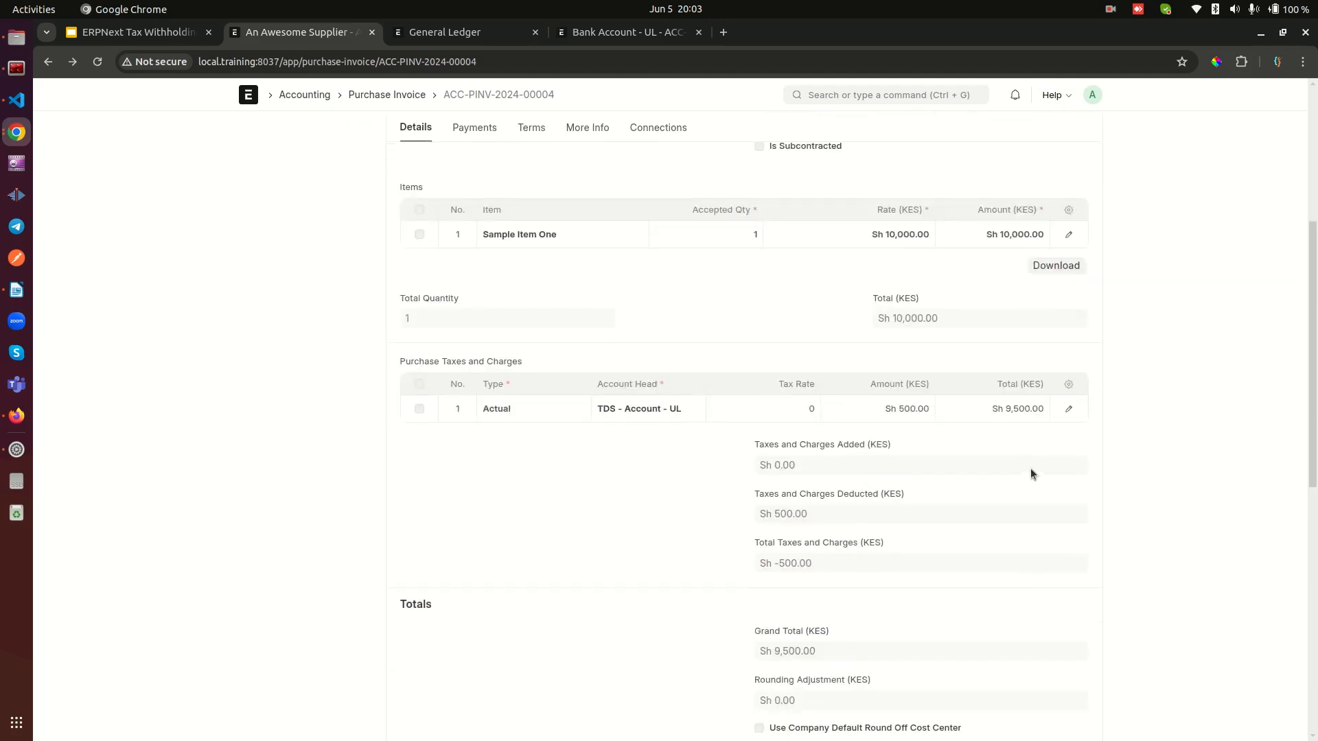
pyautogui.scroll(4, 1024, 330)
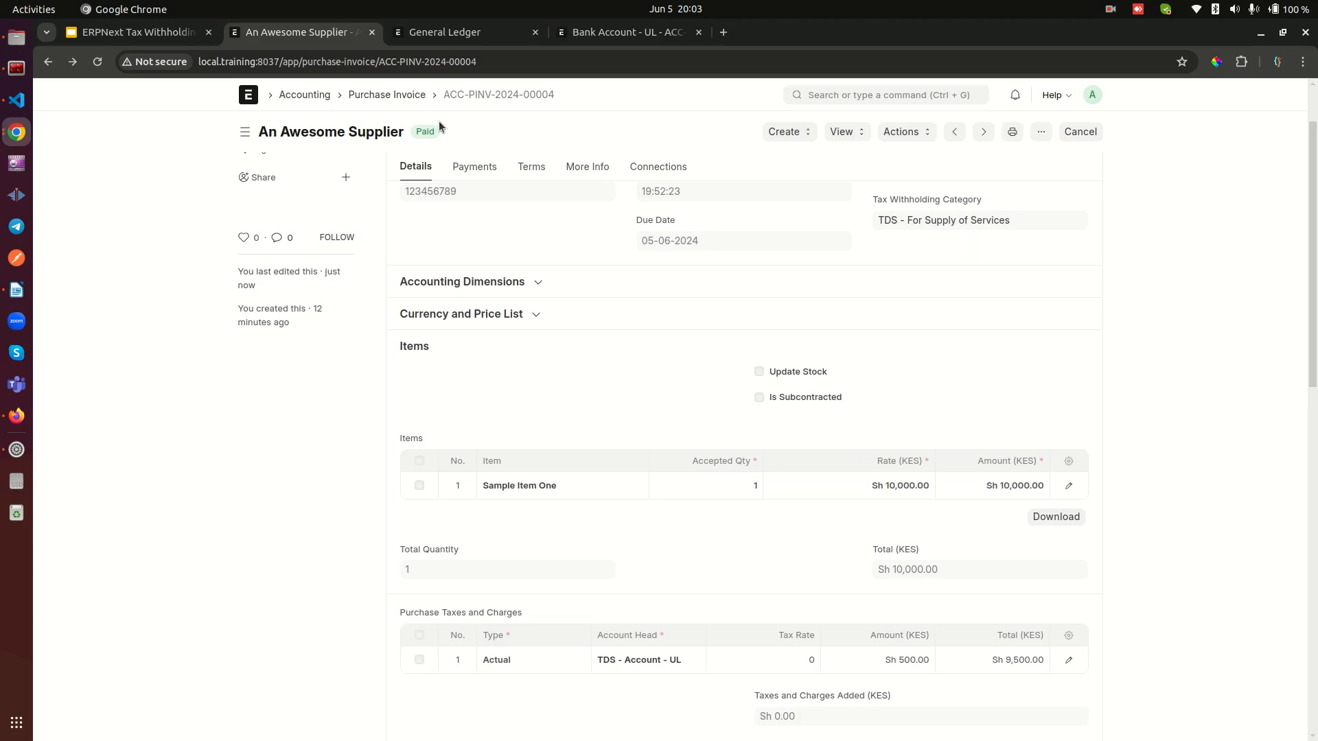
# Step: Switch to the ERPNext Tax Withholding presentation in Google Slides
pyautogui.click(144, 33)
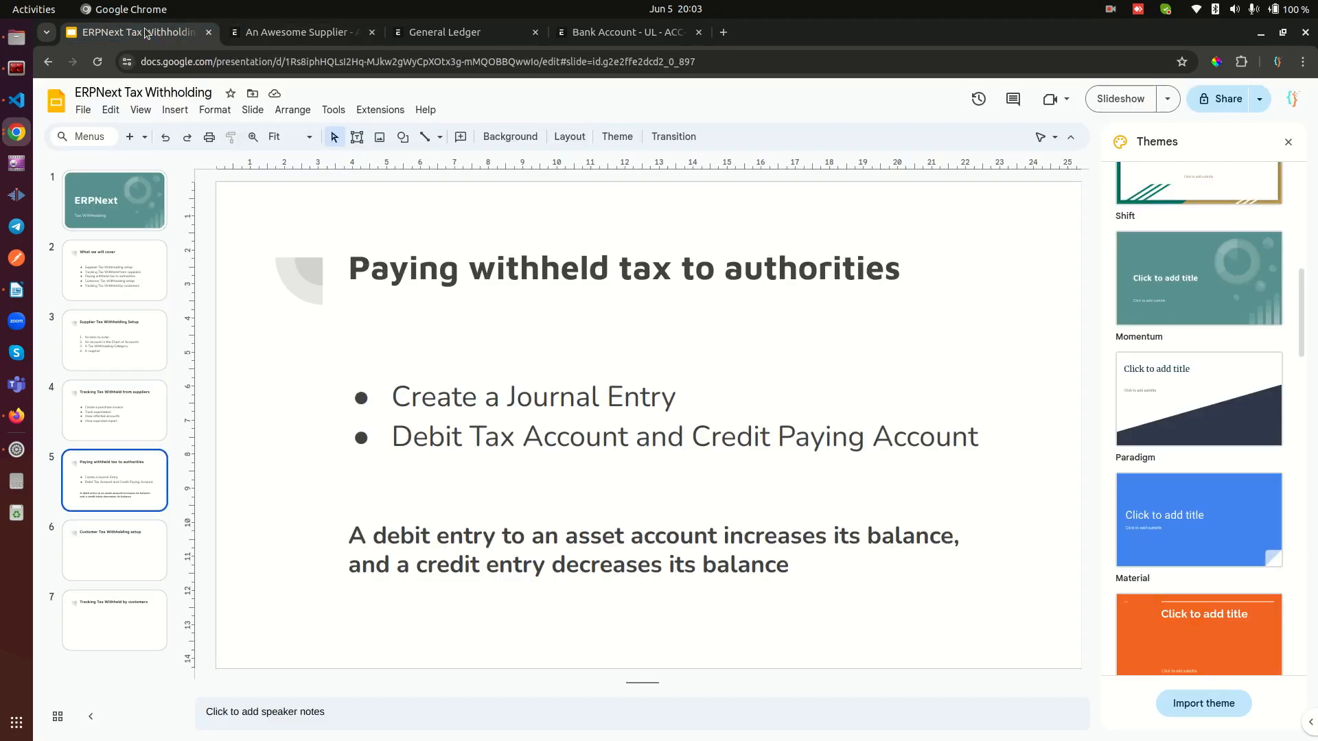